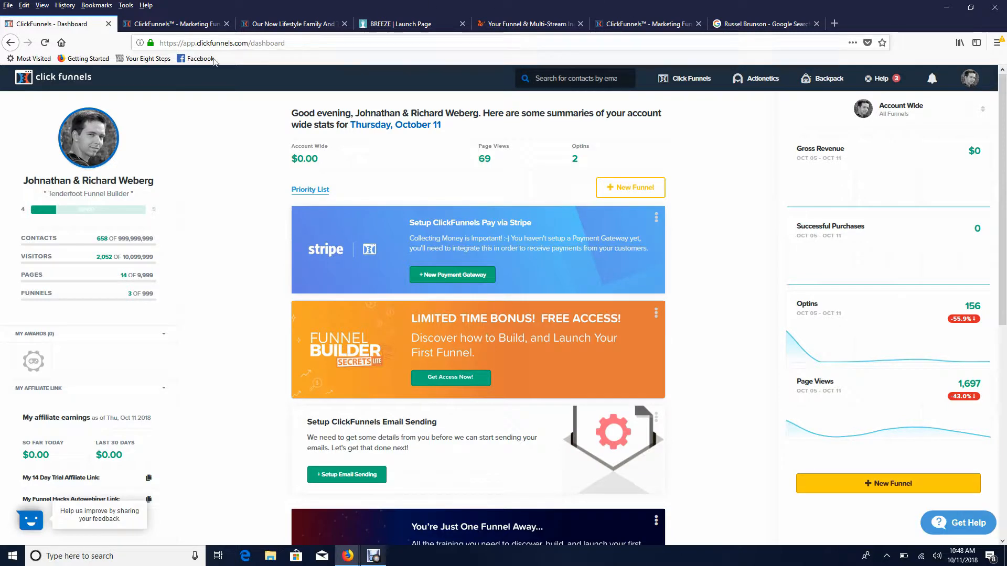
- Open the 7-Figure Multi-Income Stream funnel and preview the Control version of its Squeeze Page
click(271, 25)
click(208, 29)
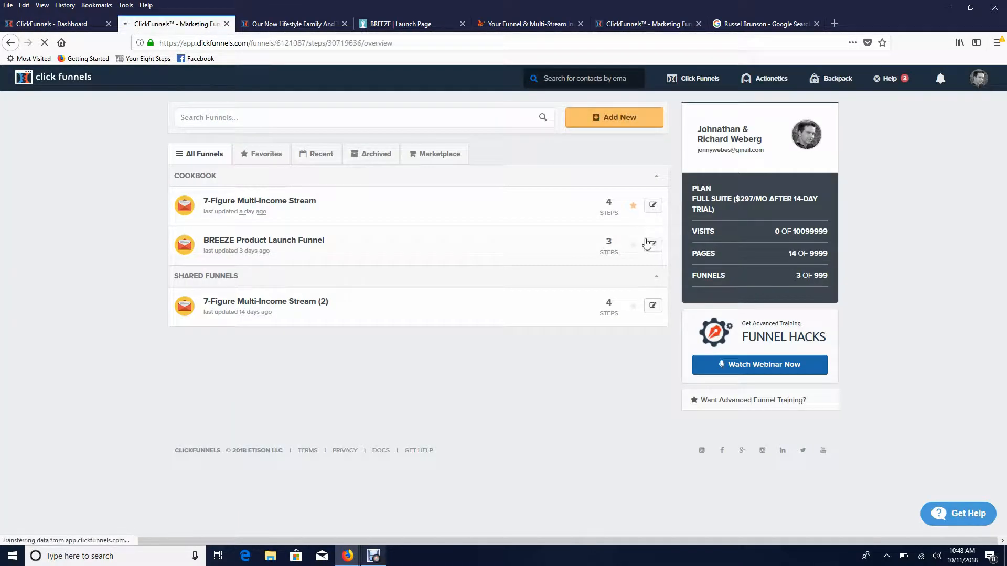
click(655, 207)
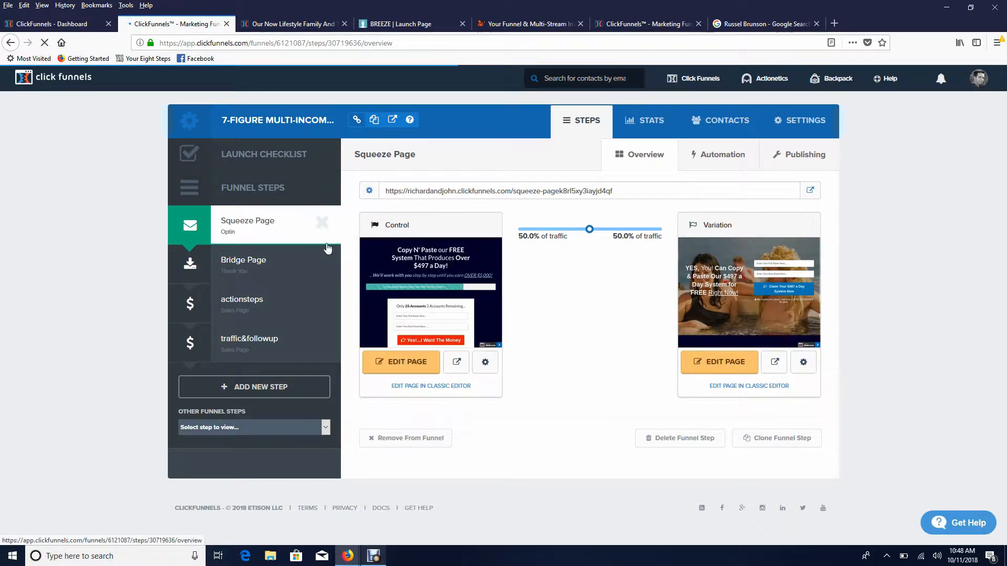
click(457, 362)
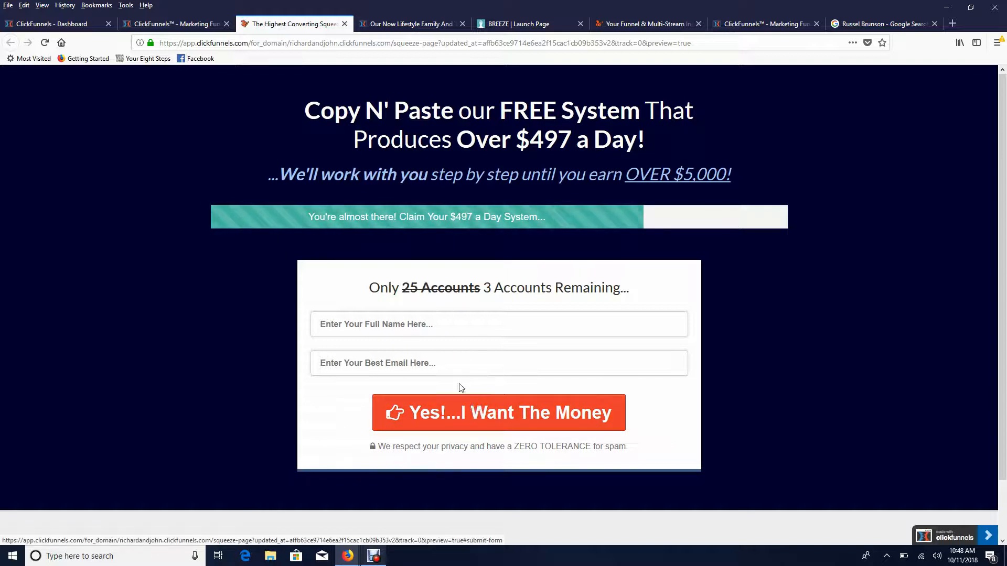
- Follow the bridge page's Activate Your System Now link to the action steps page and stop its introductory video
click(520, 24)
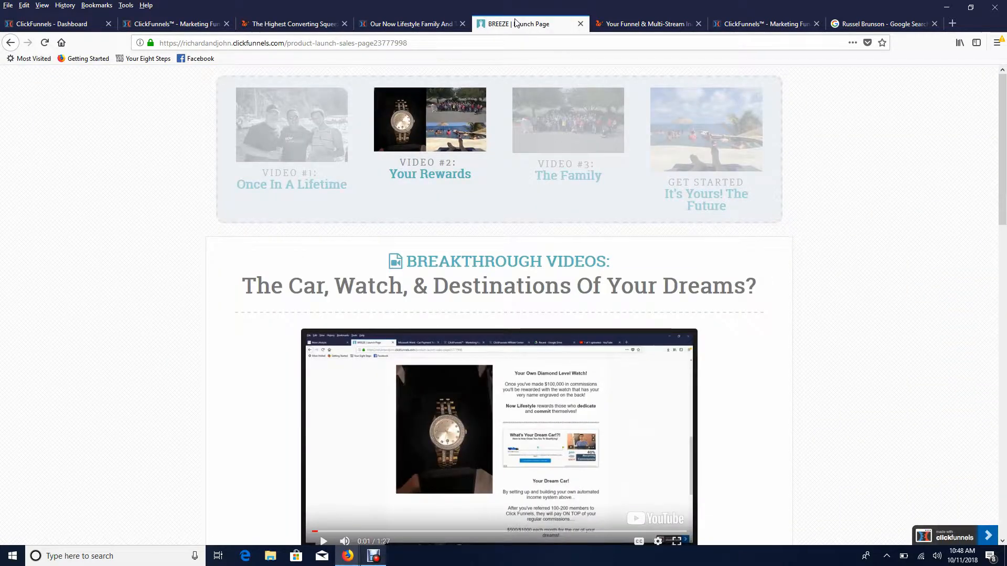
click(648, 24)
scroll(624, 260, down, 1)
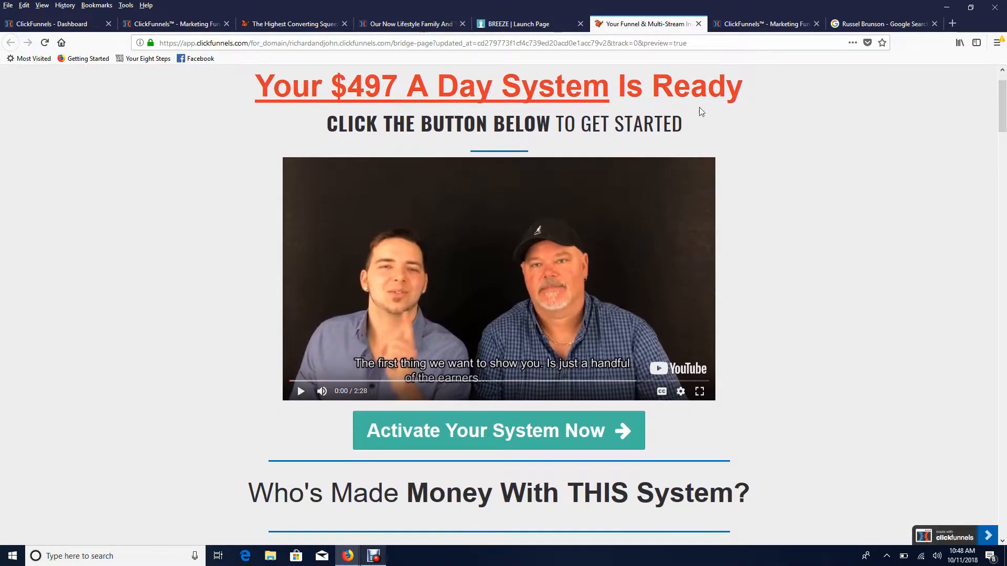
click(755, 23)
click(646, 23)
click(598, 426)
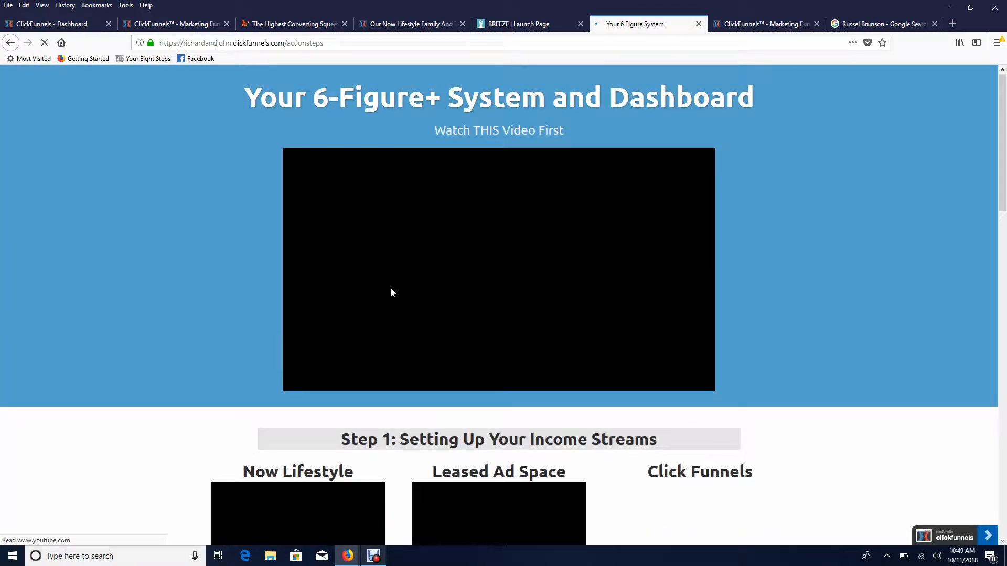
click(301, 382)
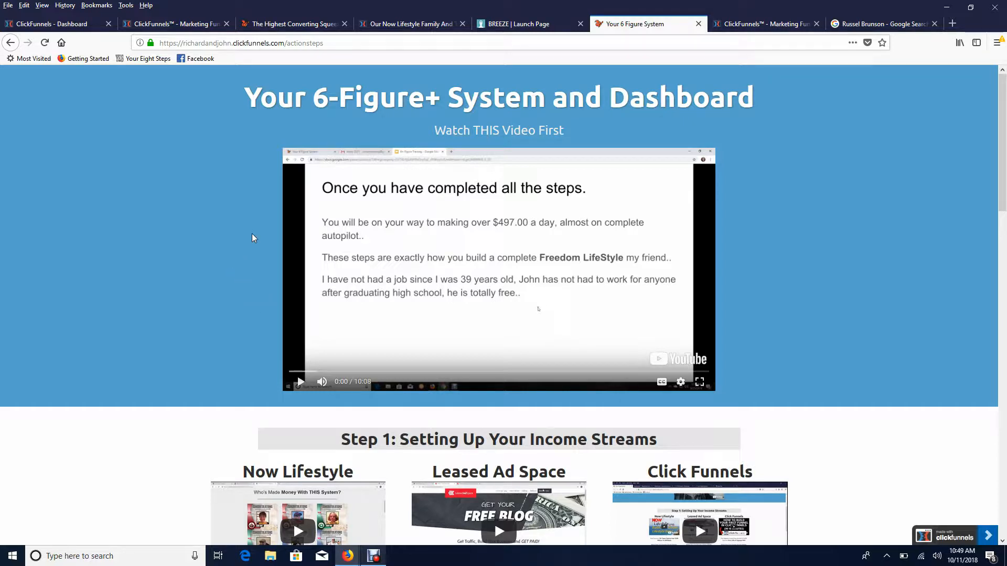
- Reorder the open pages so Your 6 Figure System directly follows the squeeze page, and return to the squeeze page
click(526, 23)
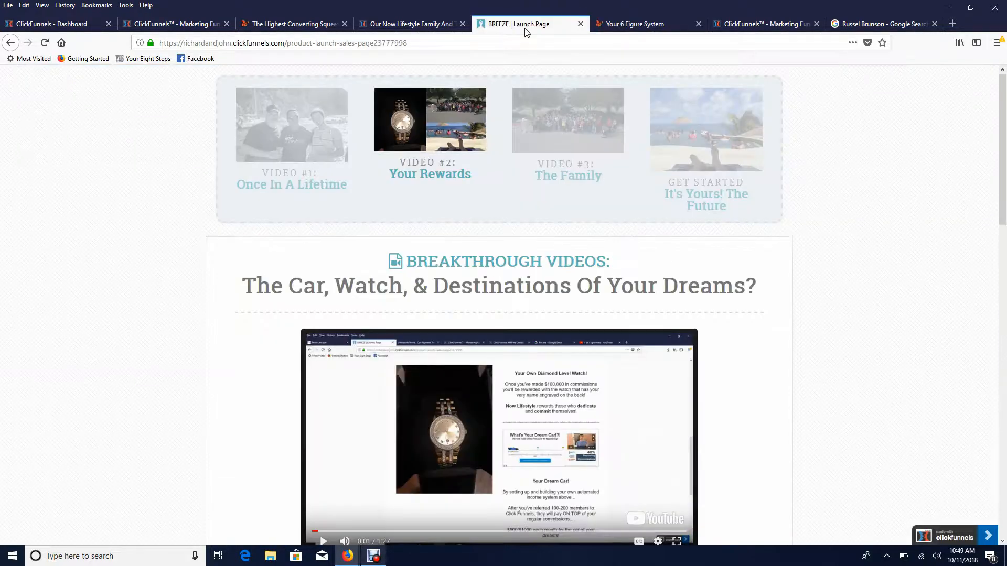
click(420, 26)
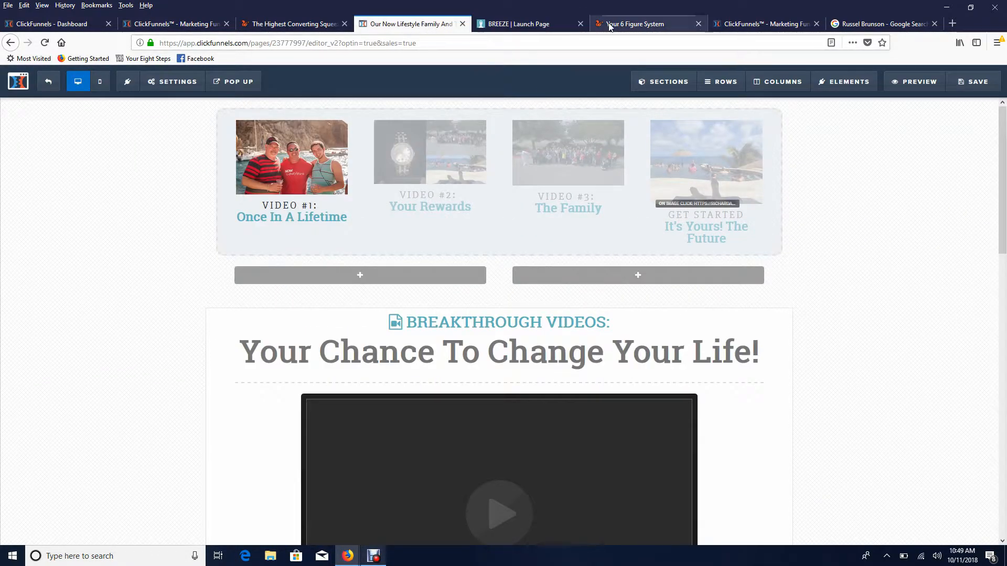
click(634, 24)
click(745, 25)
click(291, 23)
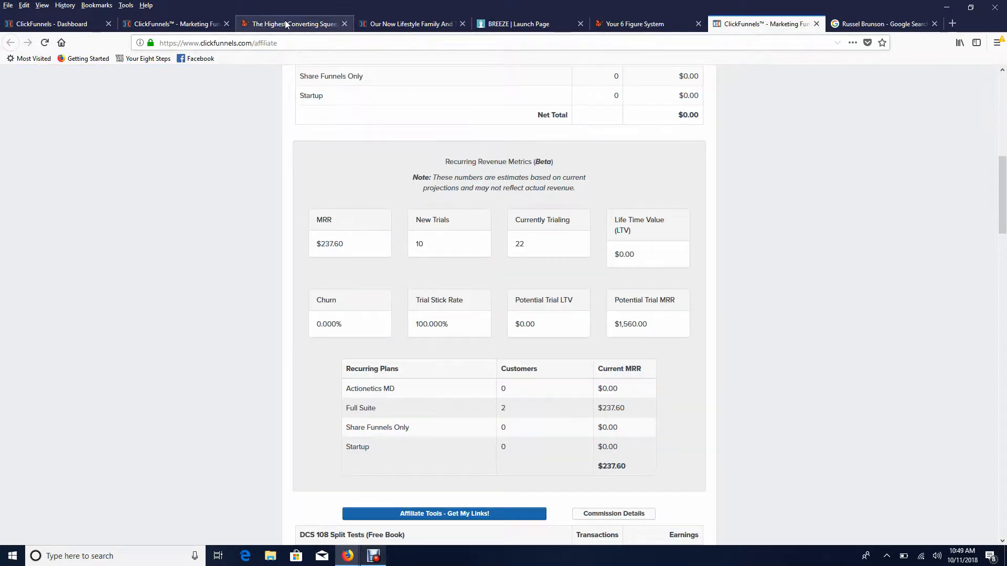
drag(666, 25, 296, 29)
click(296, 27)
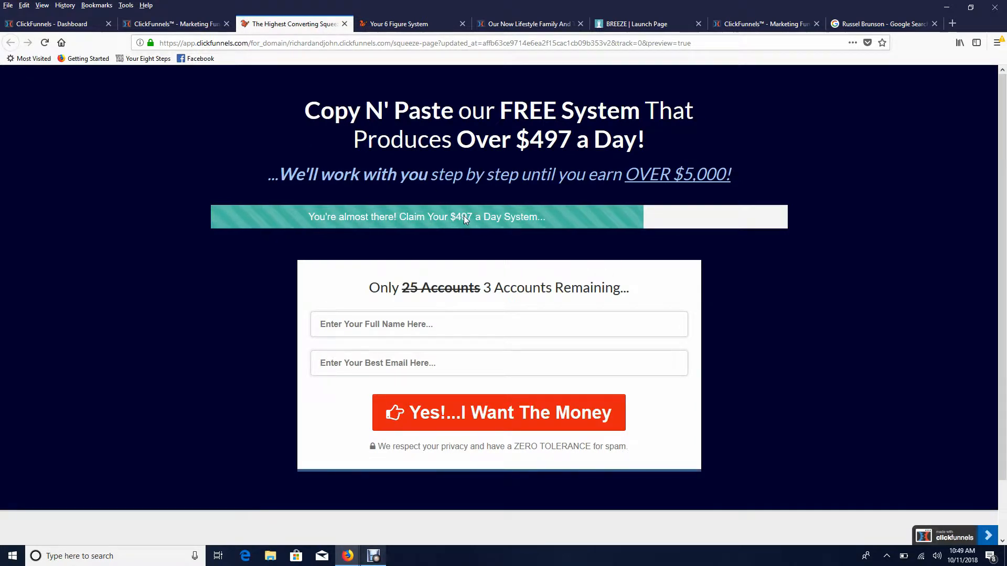
click(417, 29)
click(336, 26)
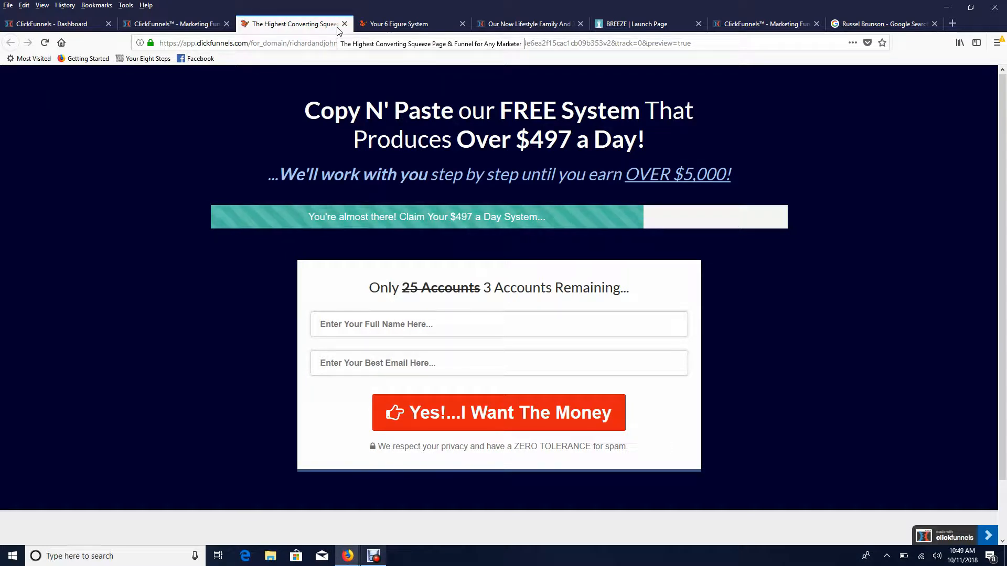
- Preview the funnel's Bridge Page separately and place it between the squeeze page and the Your 6 Figure System page
click(175, 22)
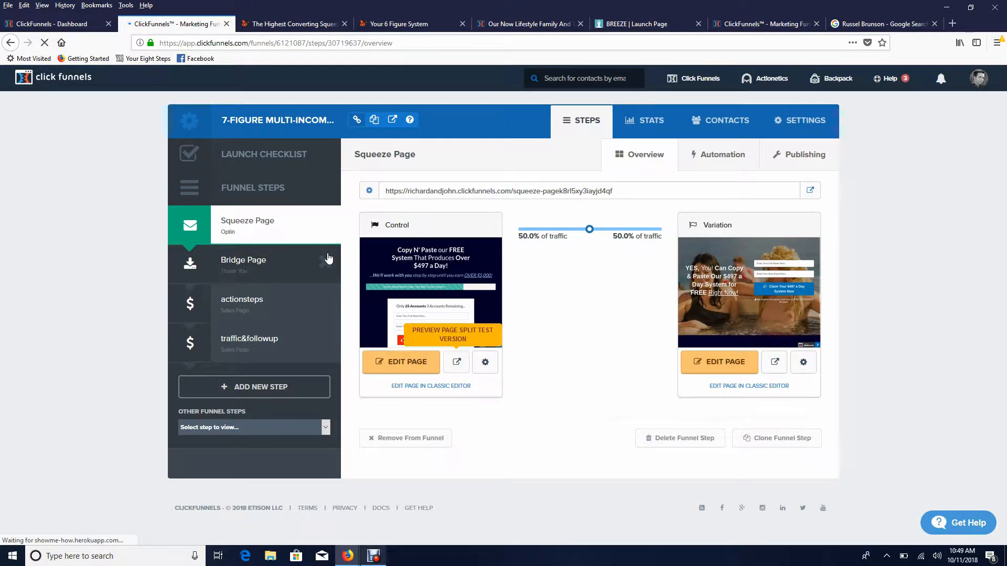
click(315, 261)
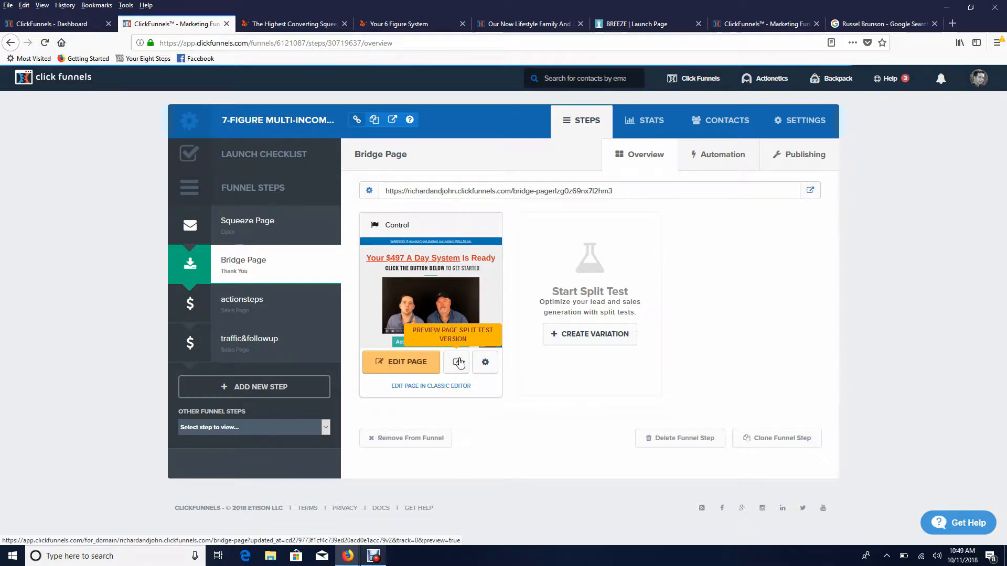
right_click(460, 362)
click(490, 365)
drag(278, 31, 382, 27)
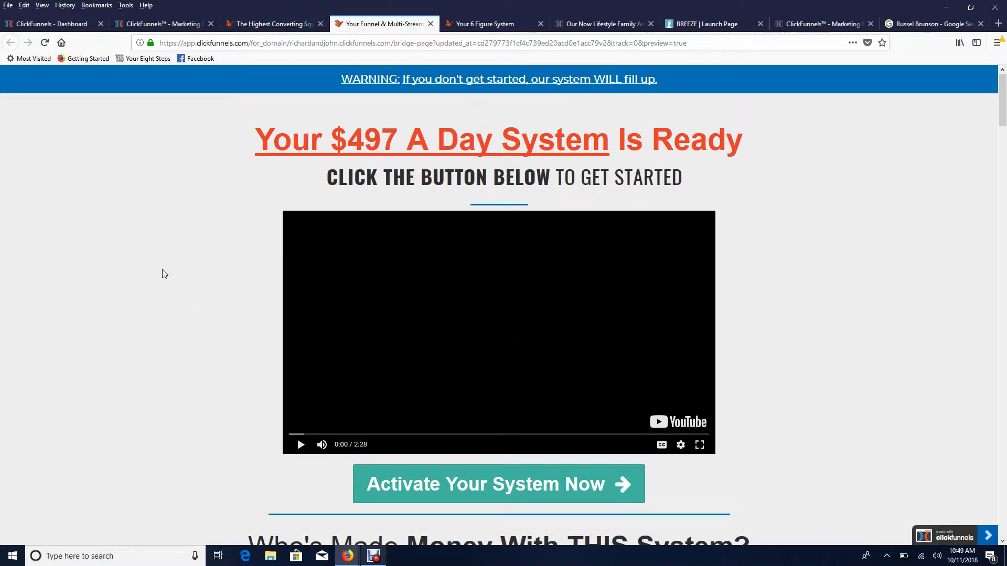
- Examine the bridge page's video and the section on who has made money, comparing it with the squeeze and action steps pages
click(518, 19)
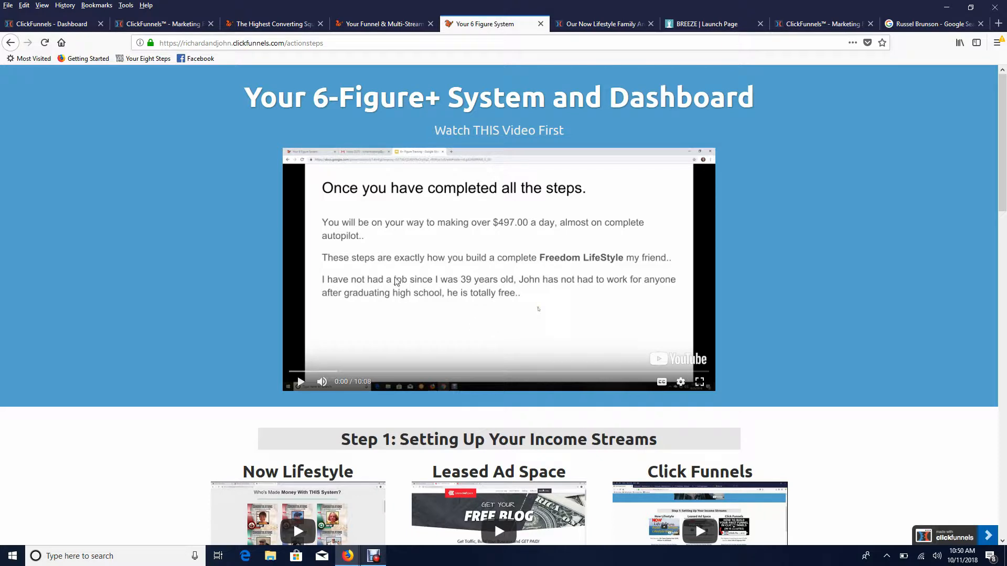
click(369, 24)
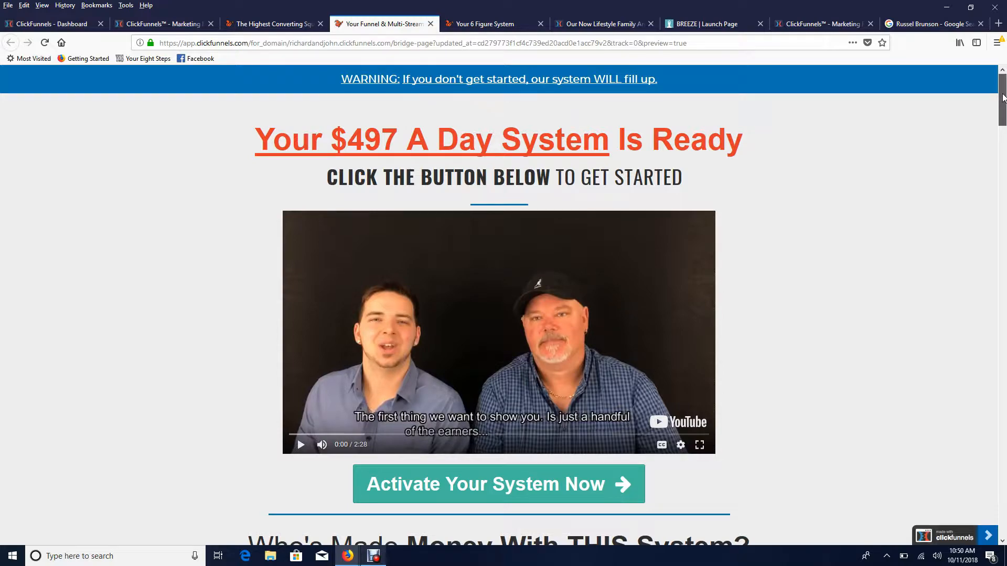
drag(1001, 102, 1001, 79)
click(270, 24)
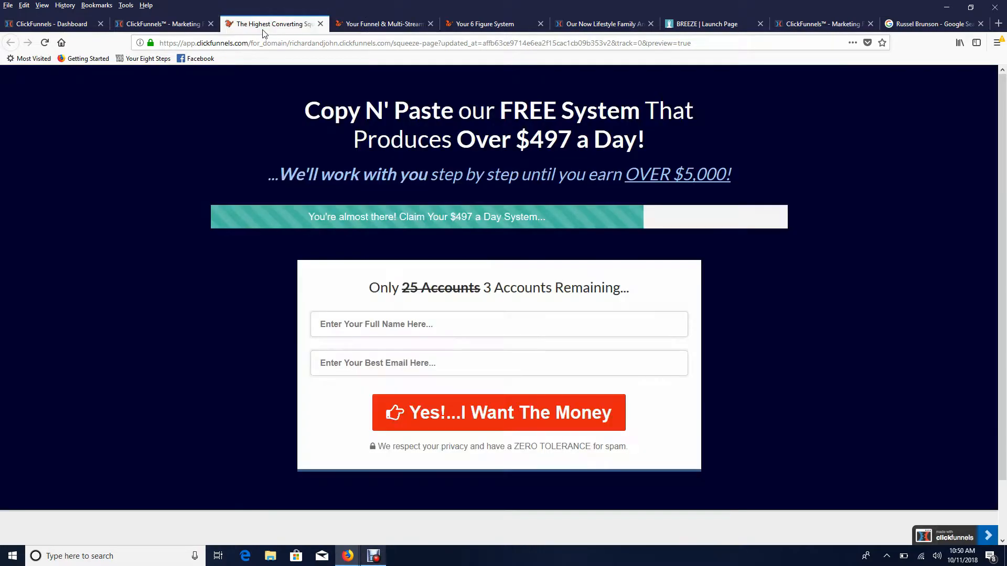
click(384, 23)
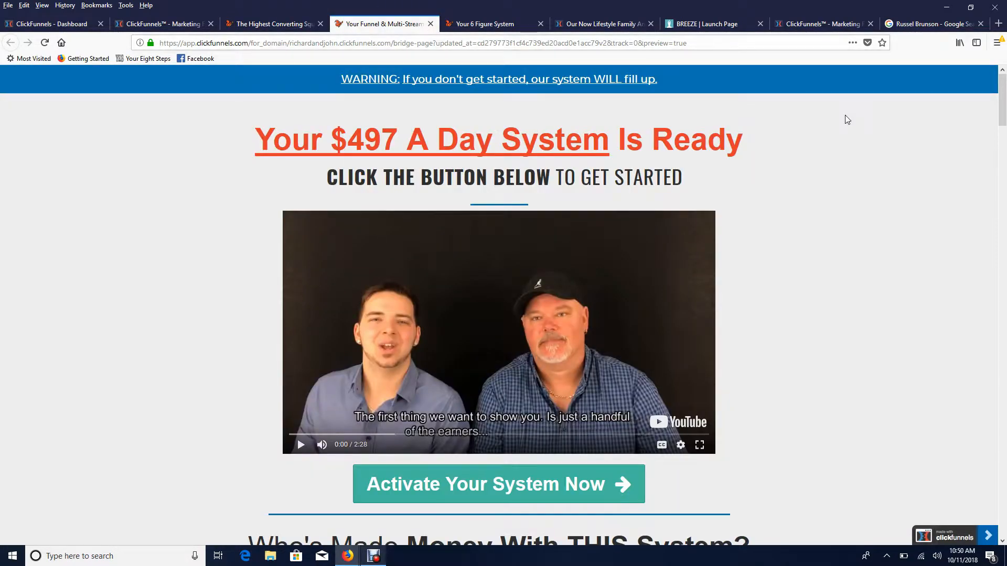
drag(1004, 116, 1005, 94)
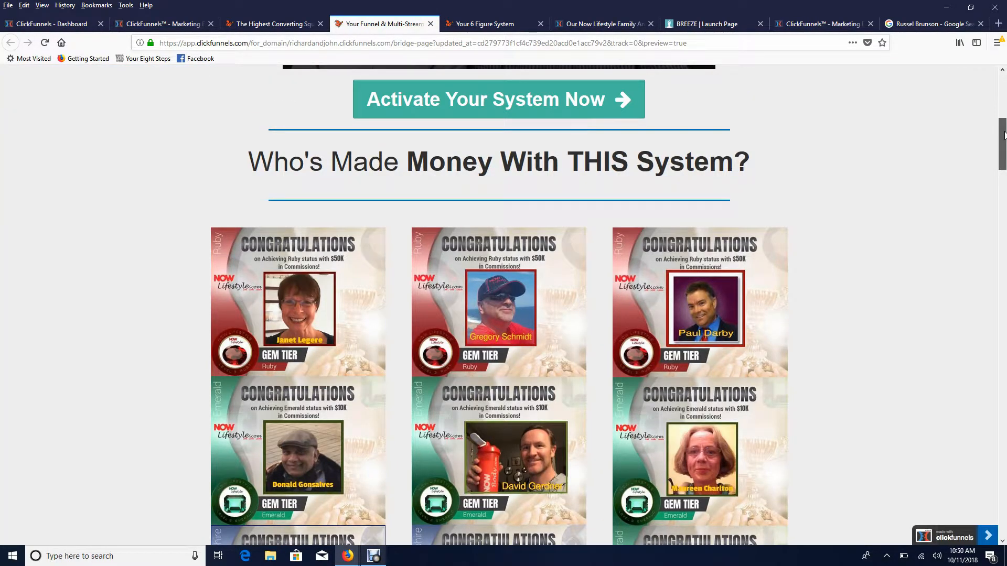
drag(1005, 135, 1005, 91)
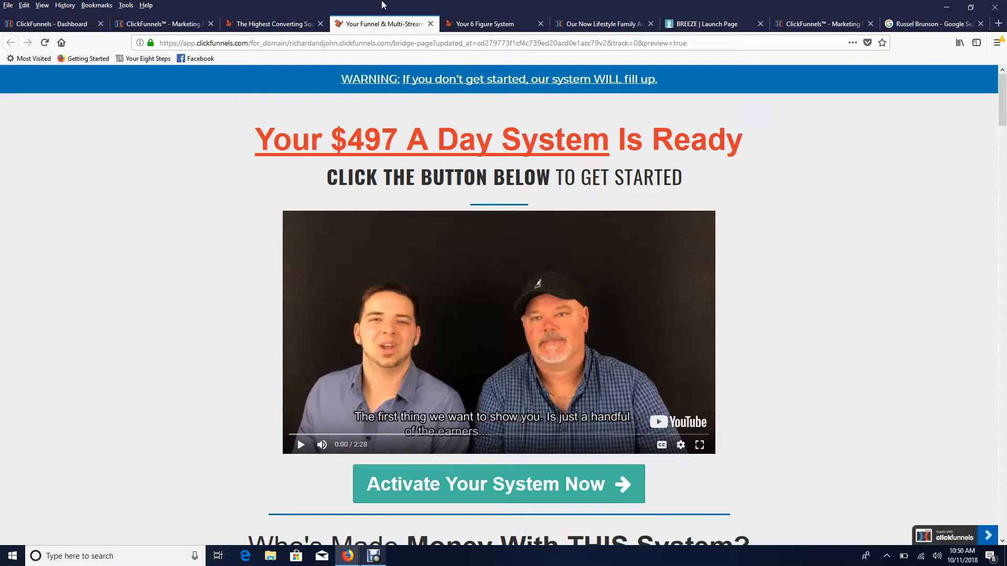
- Review the funnel sequence from the squeeze page through the bridge page to the 6-figure dashboard, ending on the squeeze page
click(272, 23)
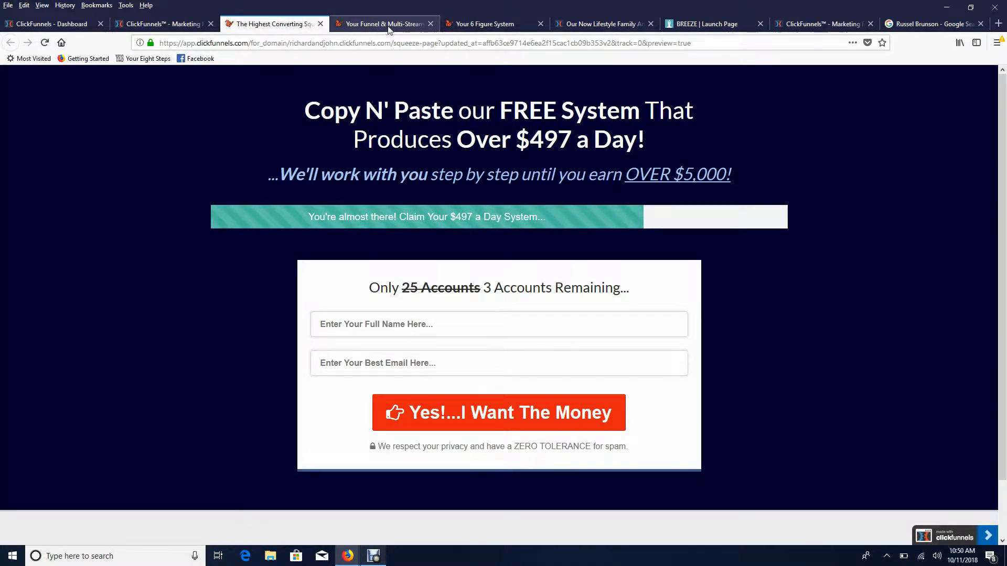
click(389, 27)
click(294, 26)
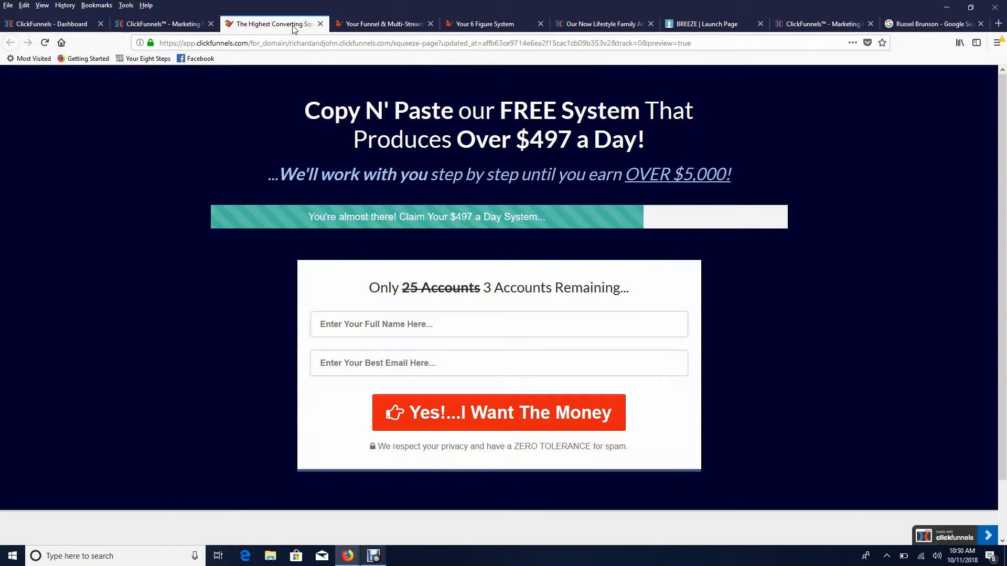
click(490, 22)
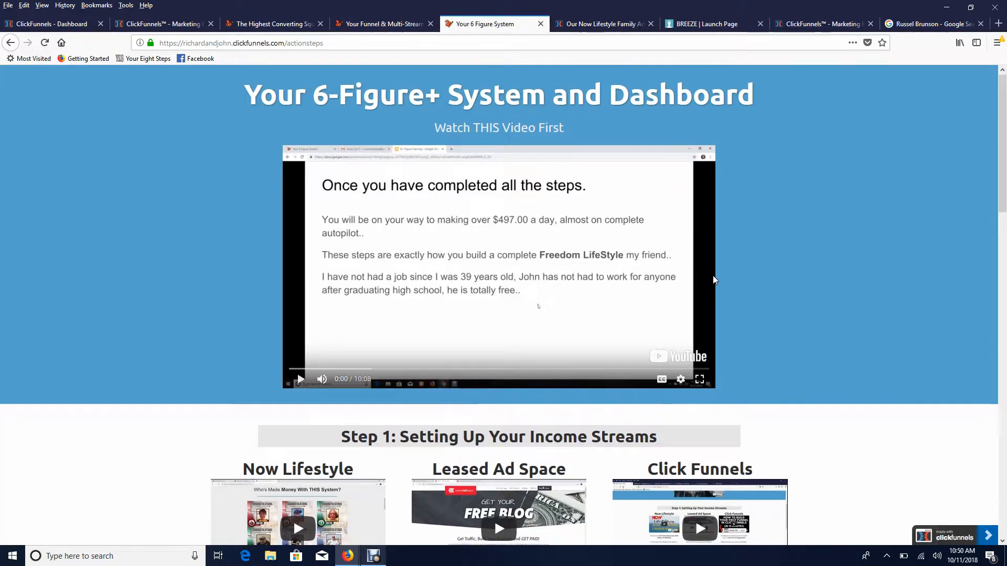
scroll(713, 278, down, 5)
scroll(709, 275, up, 5)
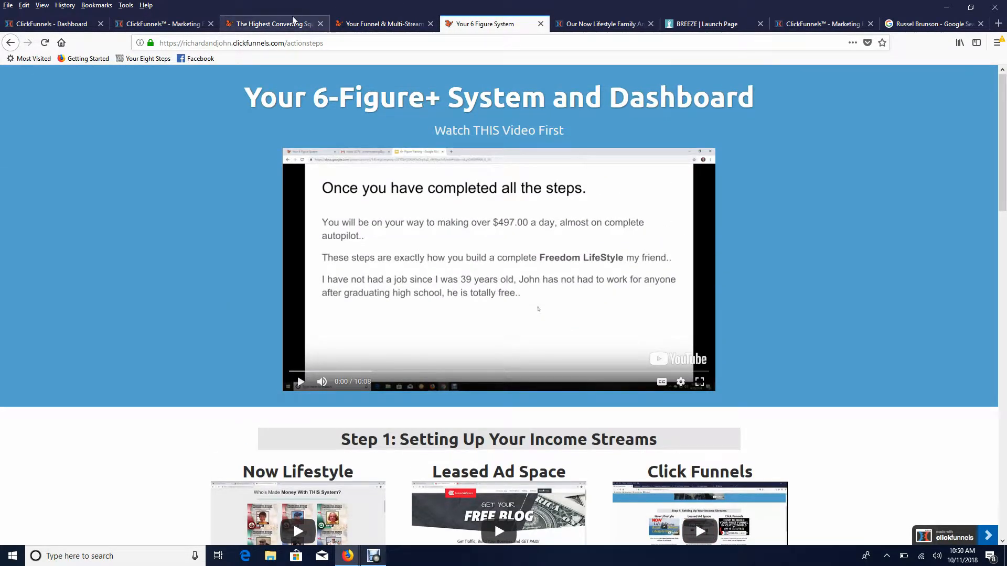
click(293, 21)
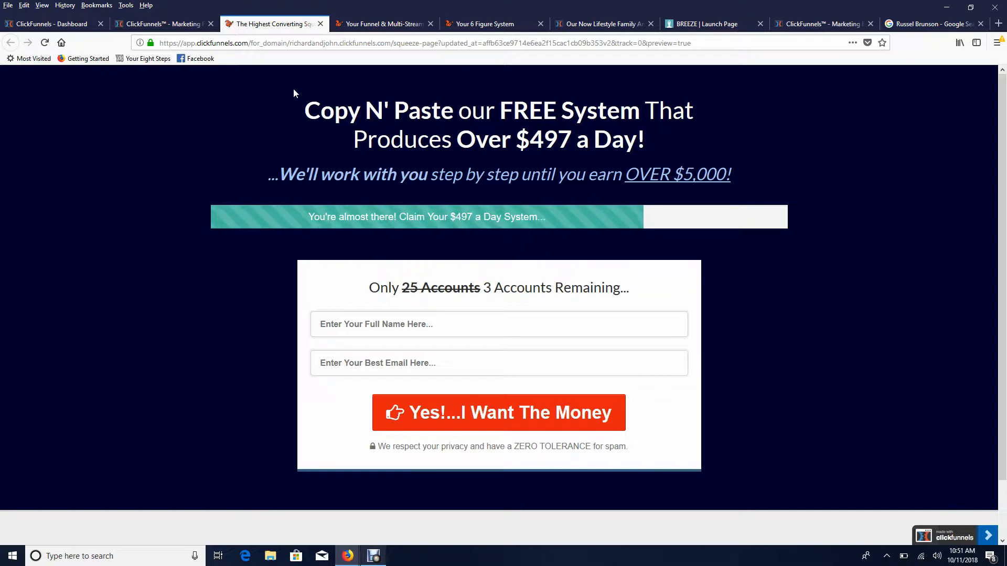
- Look through the bridge page's earner congratulations down to the What's Included section
click(385, 26)
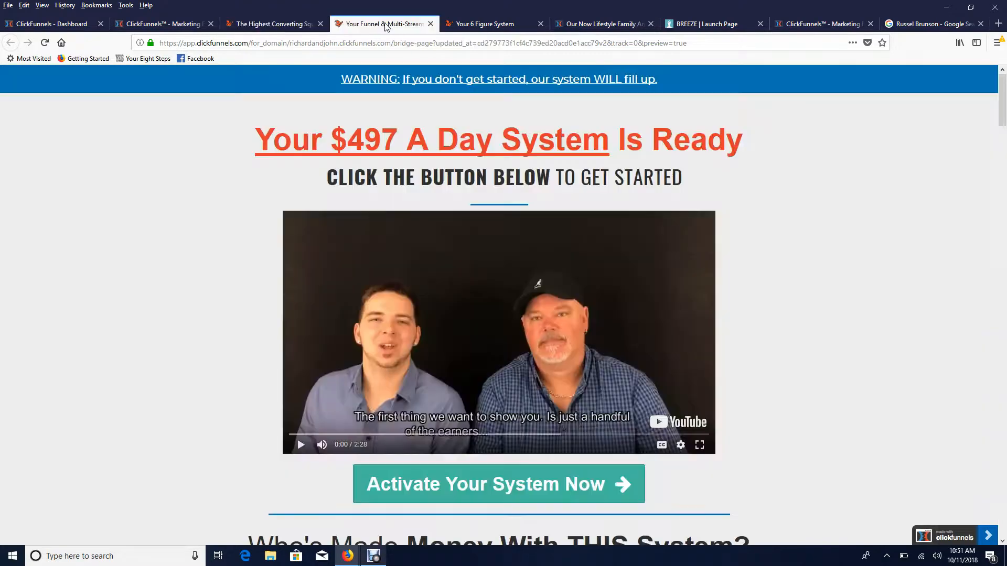
scroll(584, 273, down, 5)
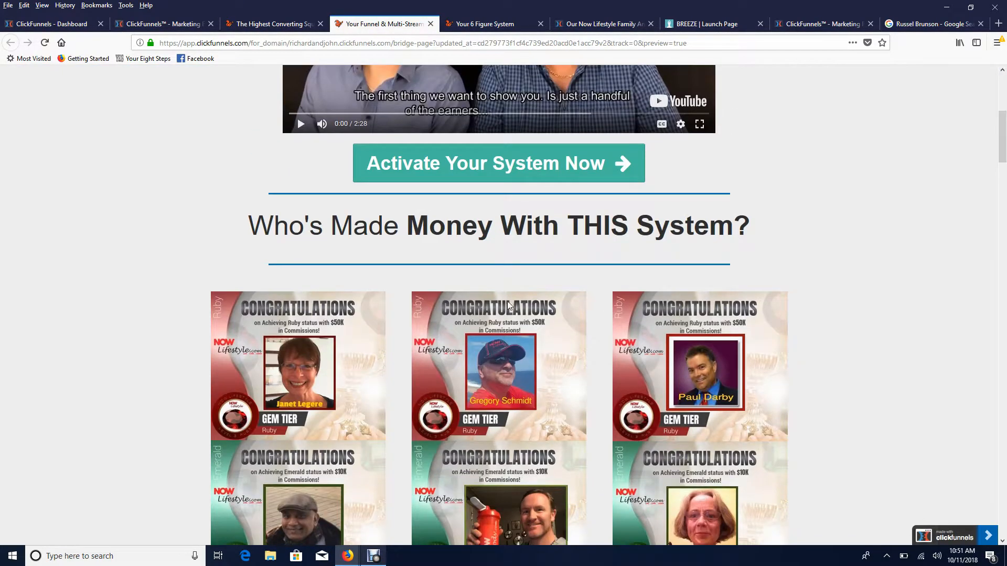
scroll(584, 273, down, 7)
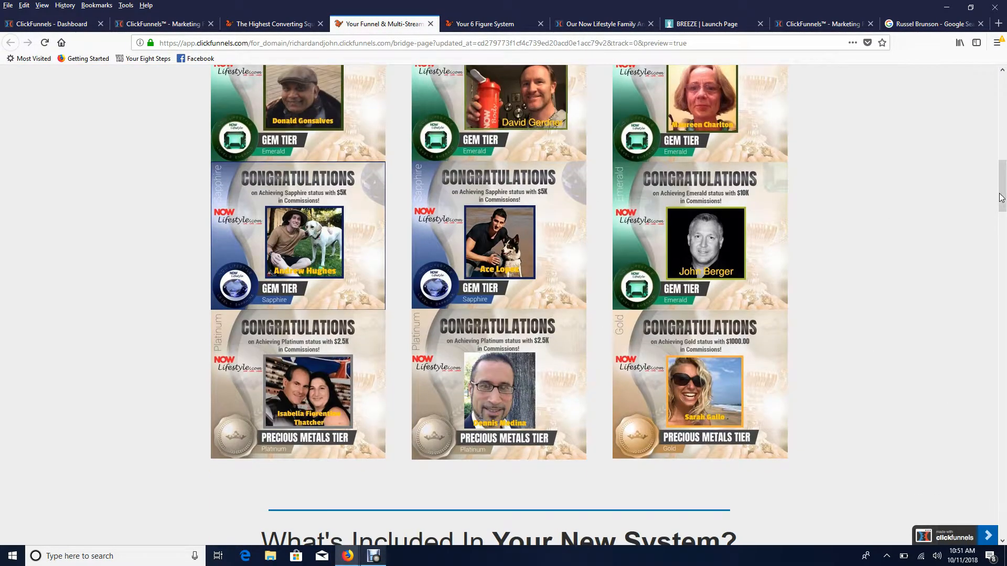
drag(1002, 184, 1002, 98)
- Look through the Your 6 Figure System page, including Step 1: Setting Up Your Income Streams
click(492, 27)
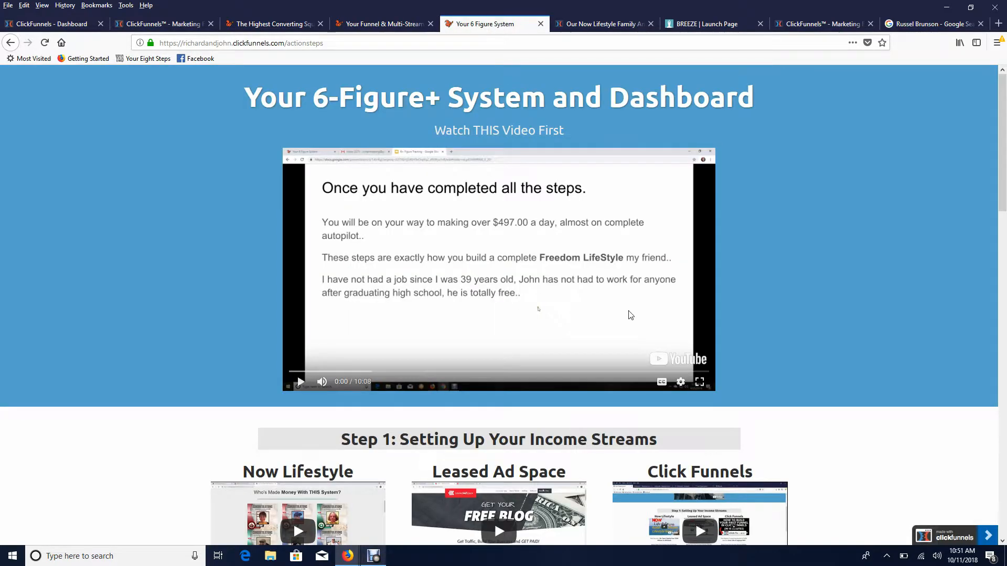
scroll(561, 117, down, 3)
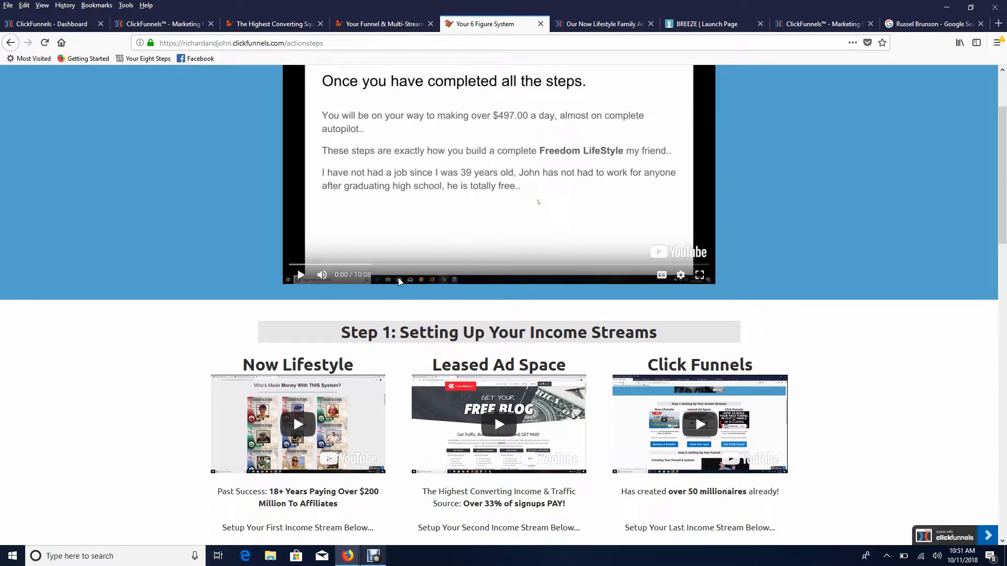
scroll(577, 384, down, 4)
scroll(652, 404, down, 3)
drag(1005, 231, 1002, 84)
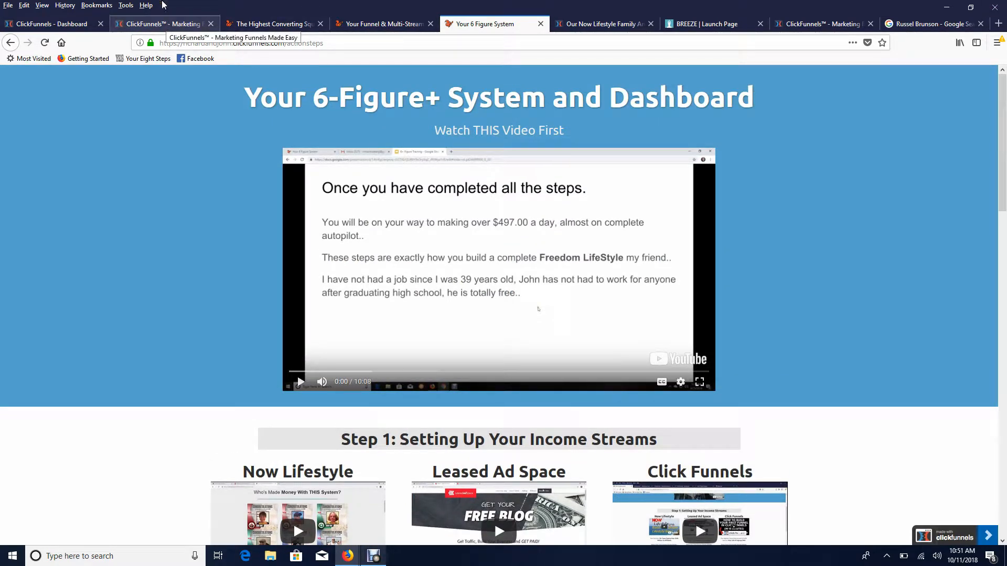
- Examine the Once In A Lifetime product launch page in the page editor, including its video and call-to-action sections
click(574, 24)
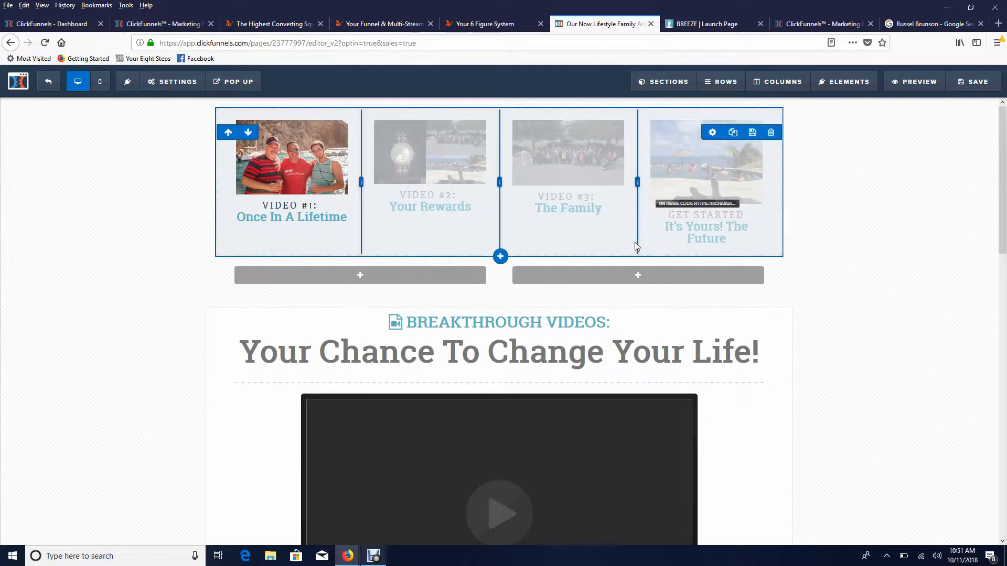
scroll(890, 302, down, 3)
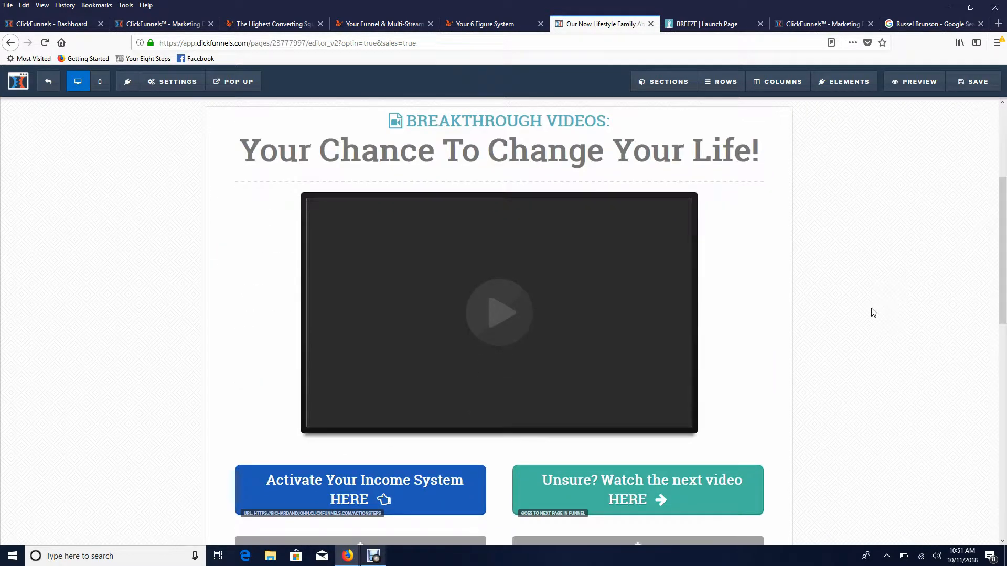
scroll(873, 309, down, 5)
scroll(1001, 270, up, 1)
scroll(1001, 270, up, 8)
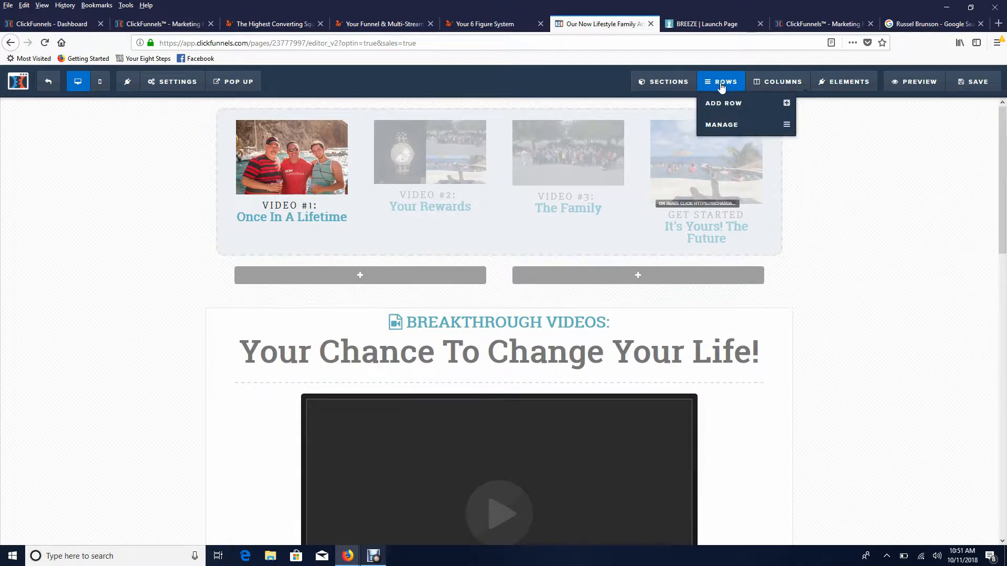
- Delete the empty two-column row between the video thumbnails and the Breakthrough Videos headline
mouse_move(841, 88)
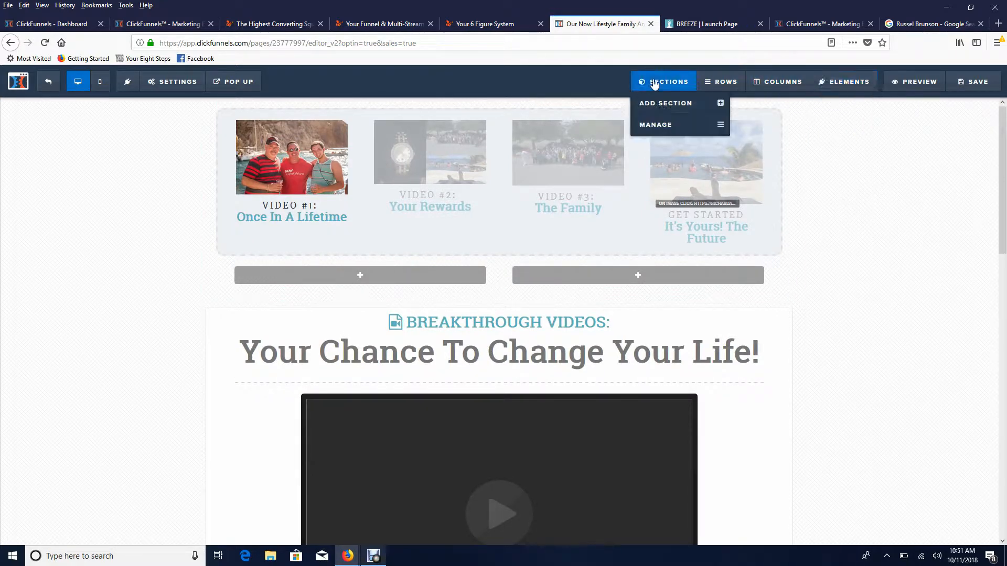
mouse_move(726, 87)
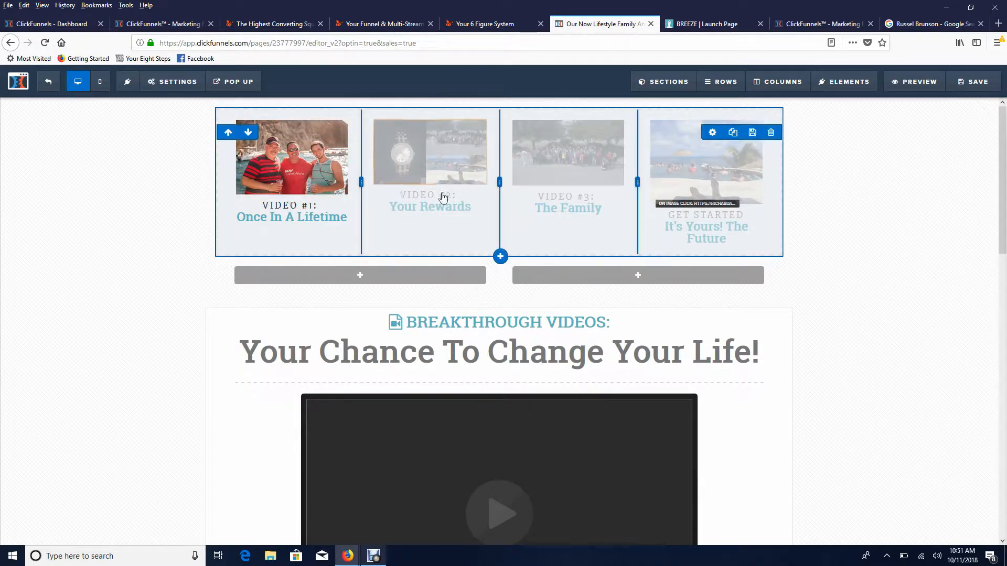
scroll(735, 207, down, 2)
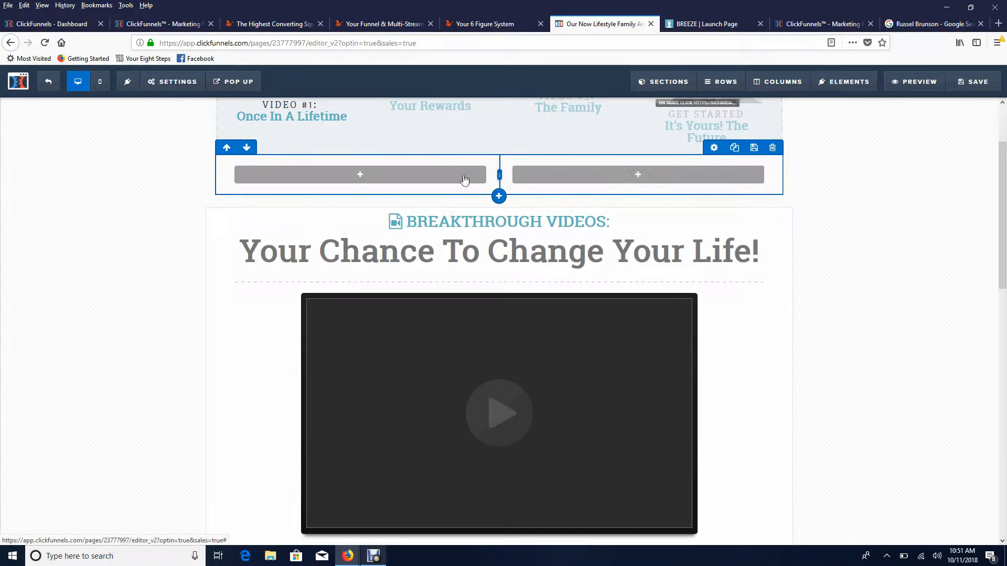
click(771, 148)
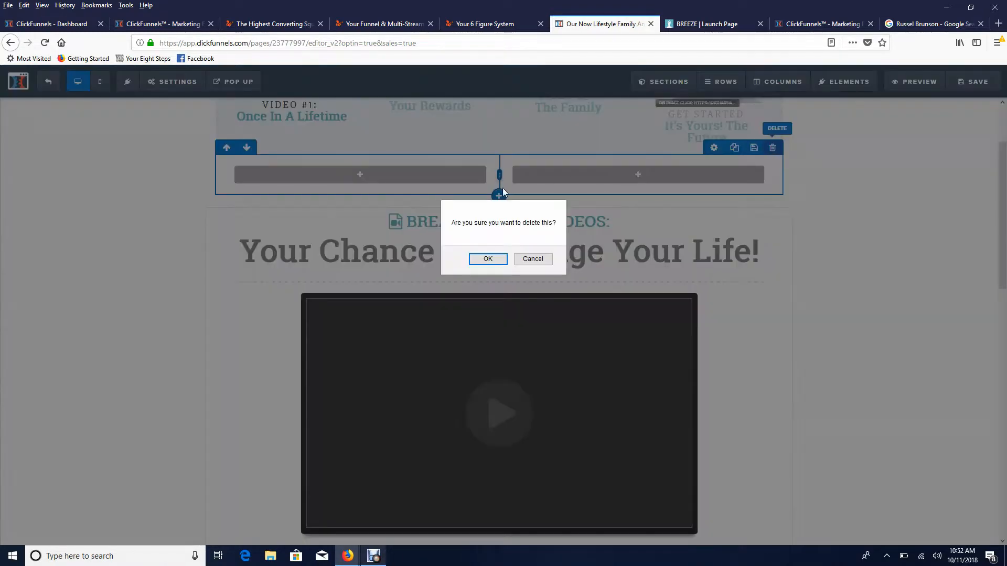
click(488, 261)
scroll(684, 255, up, 1)
scroll(684, 255, up, 1)
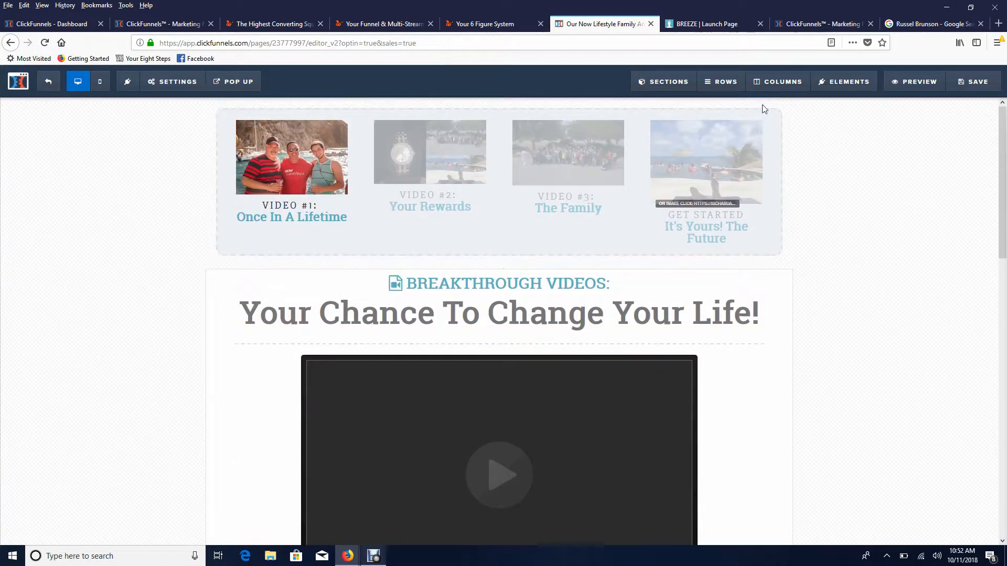
- Add a new 2 Columns row directly beneath the video thumbnails at the head of the launch page
click(726, 83)
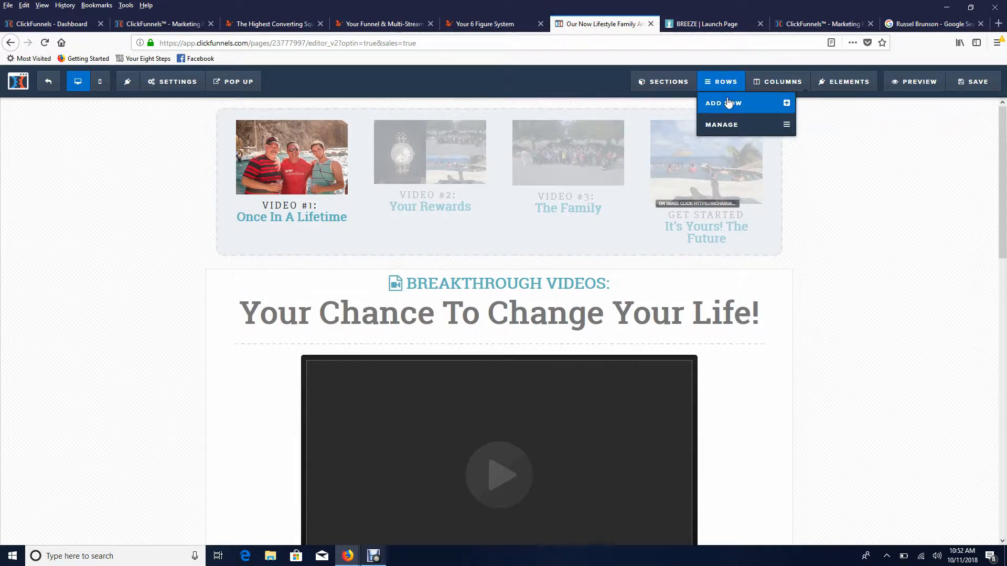
click(728, 103)
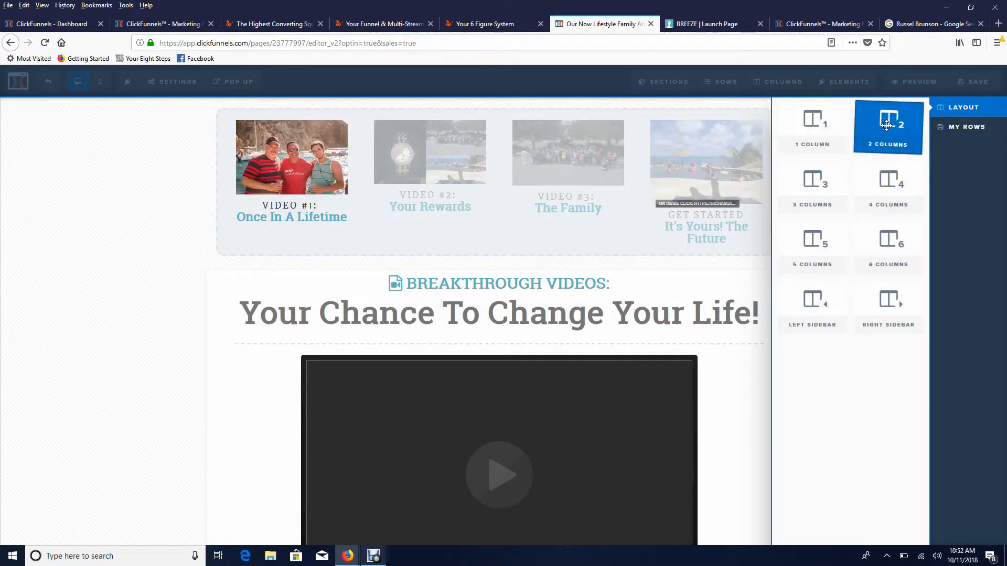
drag(888, 121, 523, 301)
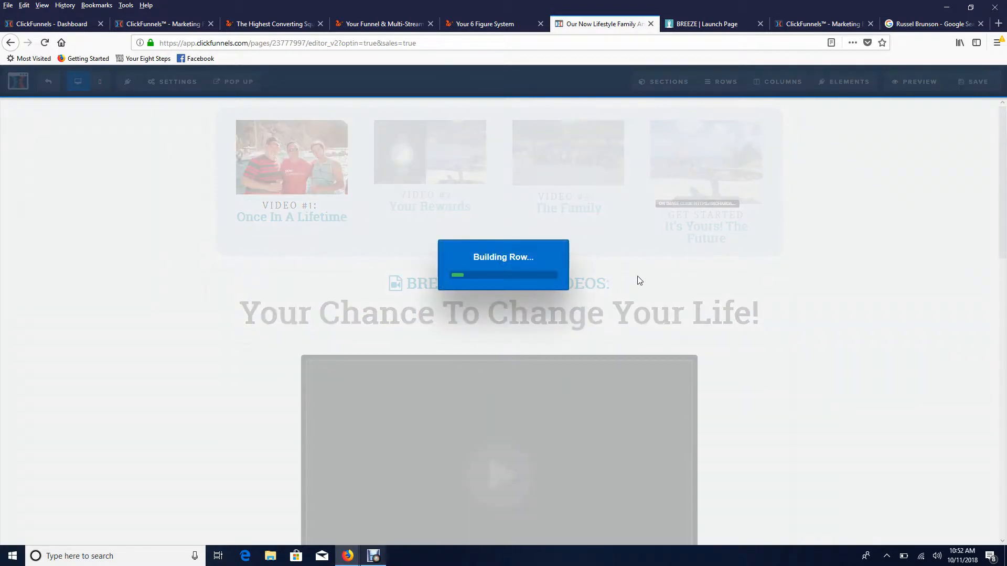
scroll(582, 288, down, 1)
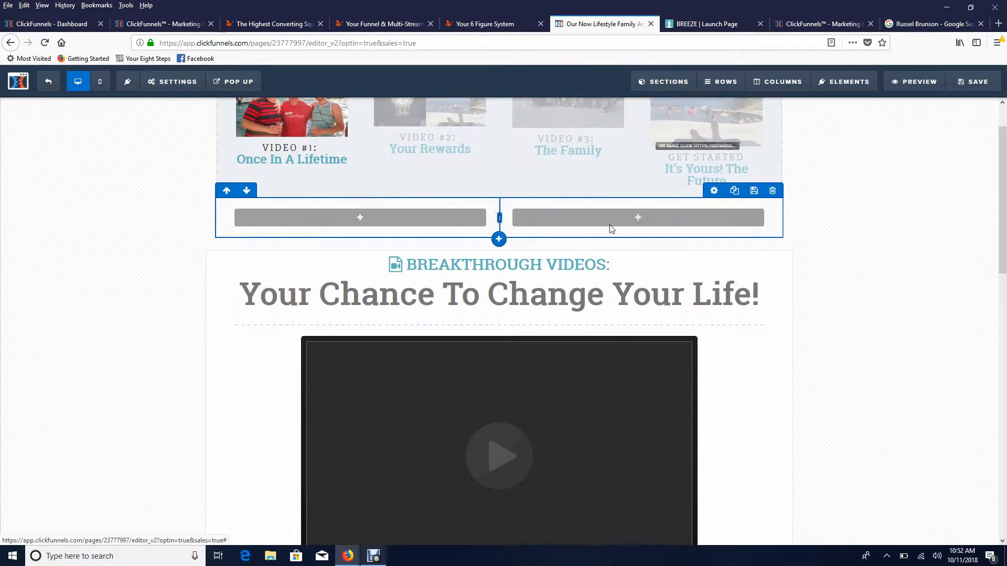
scroll(795, 239, up, 1)
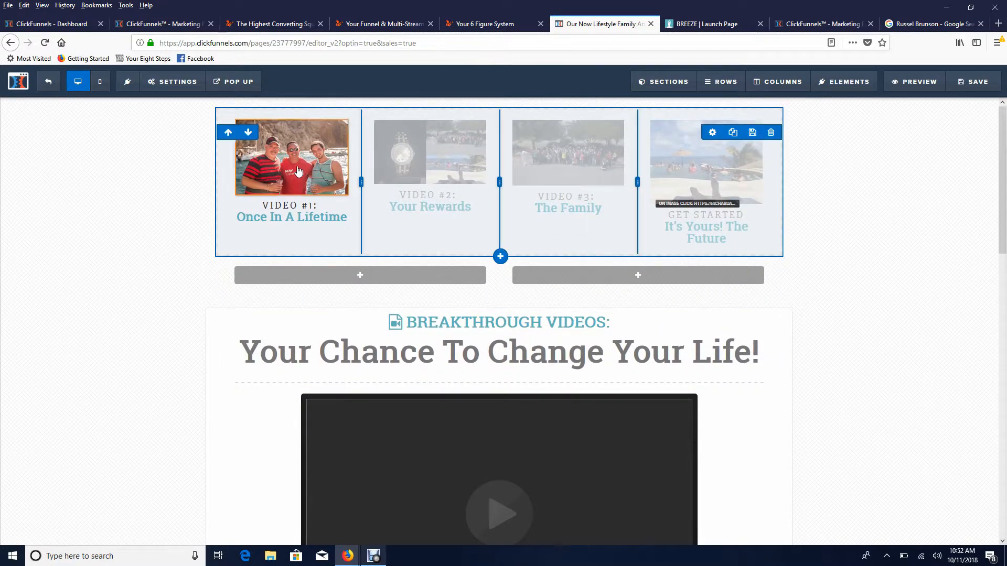
- Look through the launch page from the video thumbnails past the two call-to-action buttons to the testimonials
scroll(318, 223, down, 2)
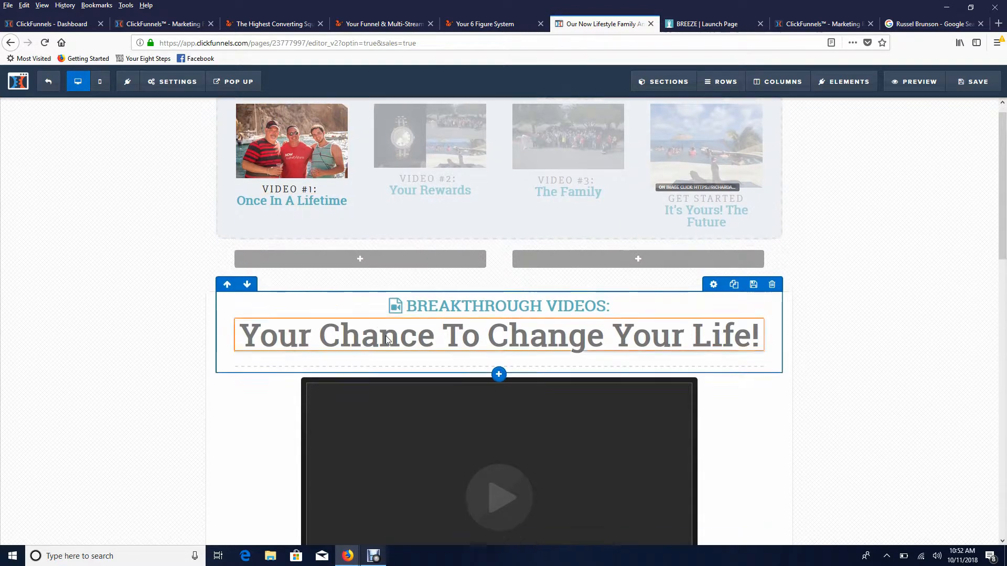
scroll(507, 308, down, 2)
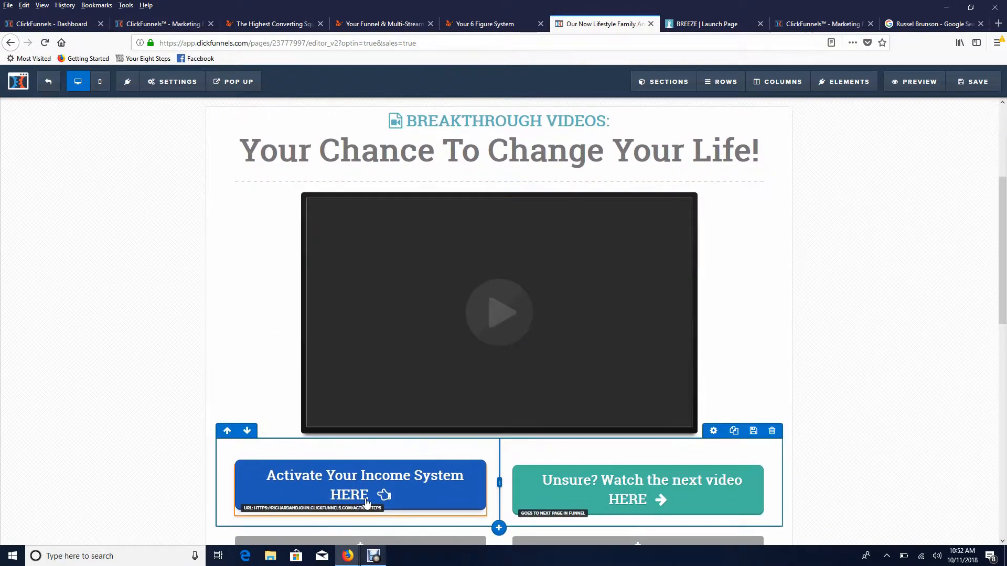
scroll(406, 445, down, 2)
scroll(406, 445, down, 4)
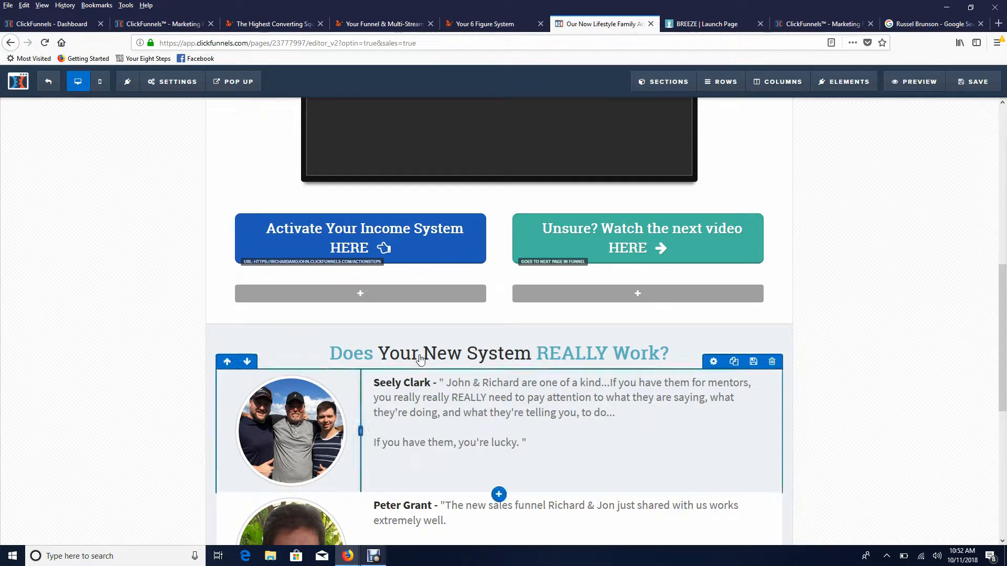
scroll(472, 378, up, 10)
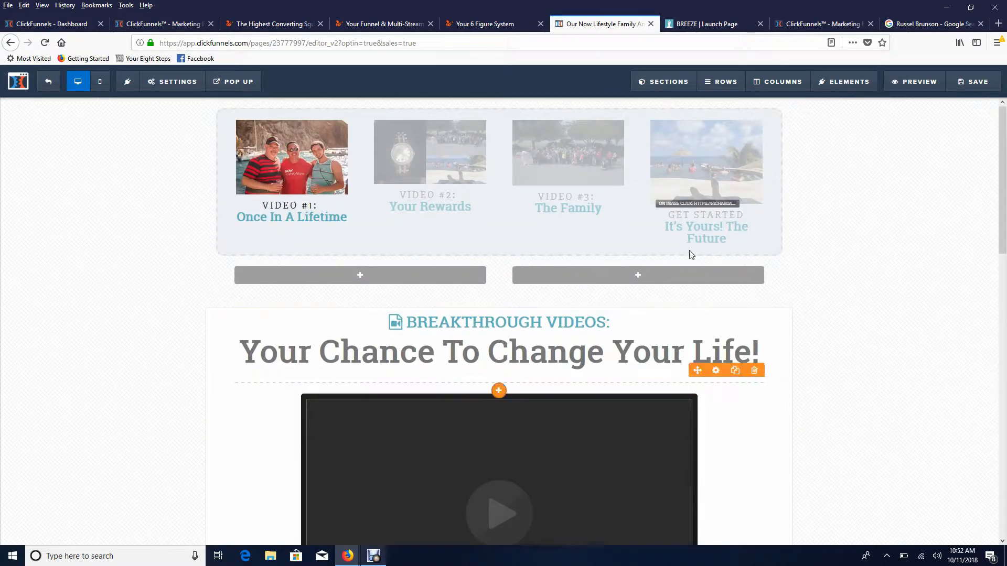
- Browse the available page elements, from text and media through forms, countdowns and content blocks to the misc elements
click(845, 105)
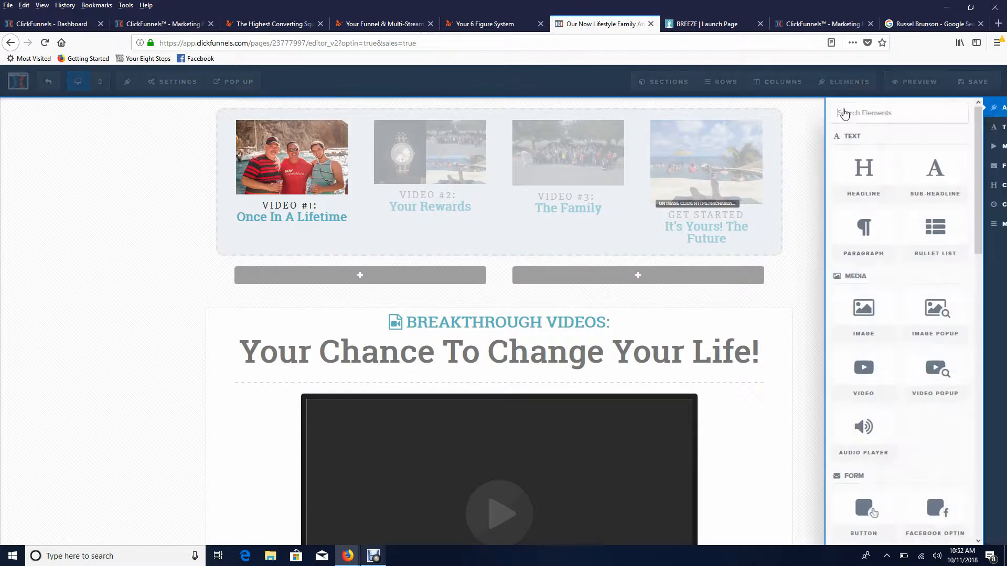
scroll(839, 215, down, 1)
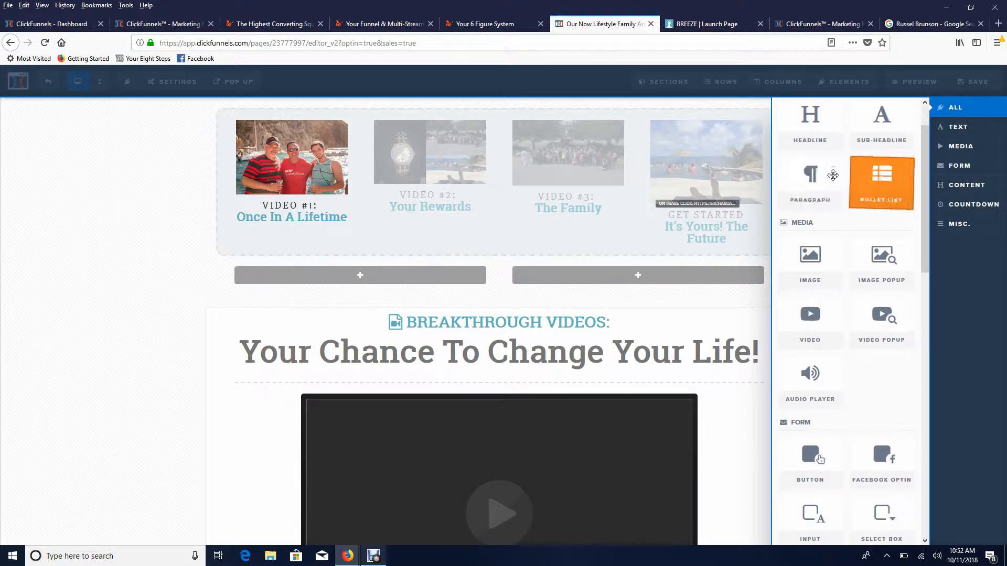
scroll(838, 182, down, 3)
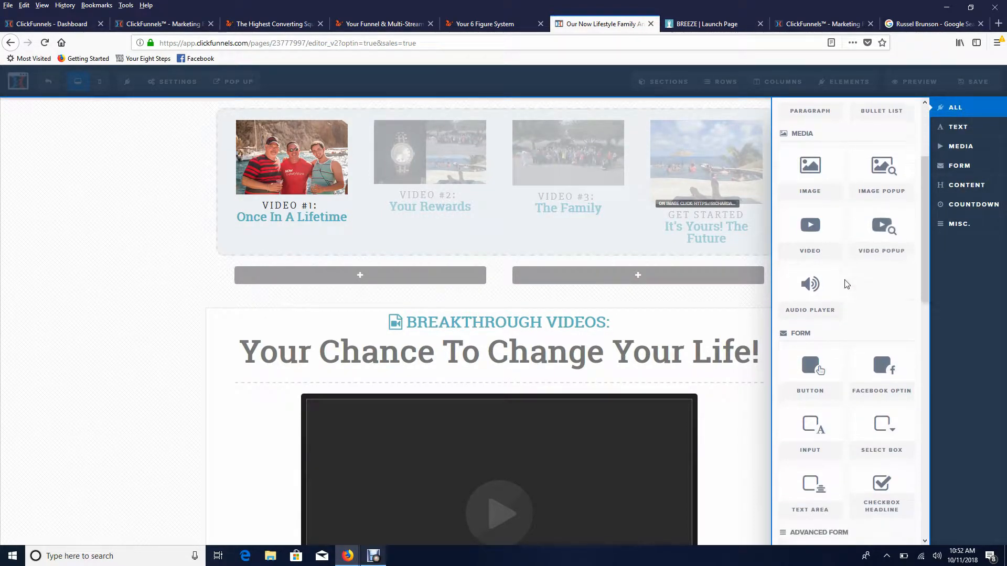
scroll(850, 331, down, 5)
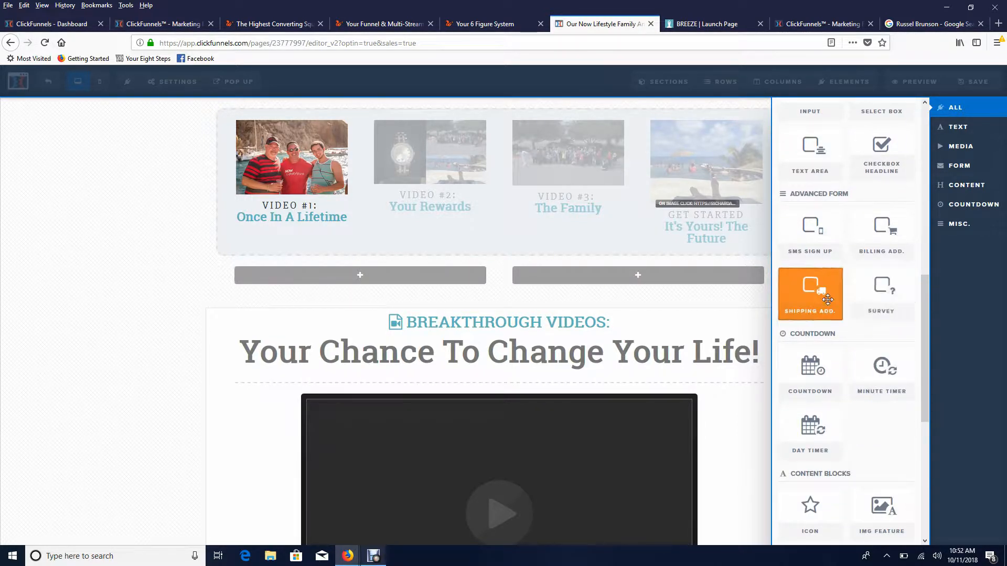
scroll(845, 367, down, 2)
scroll(846, 367, down, 1)
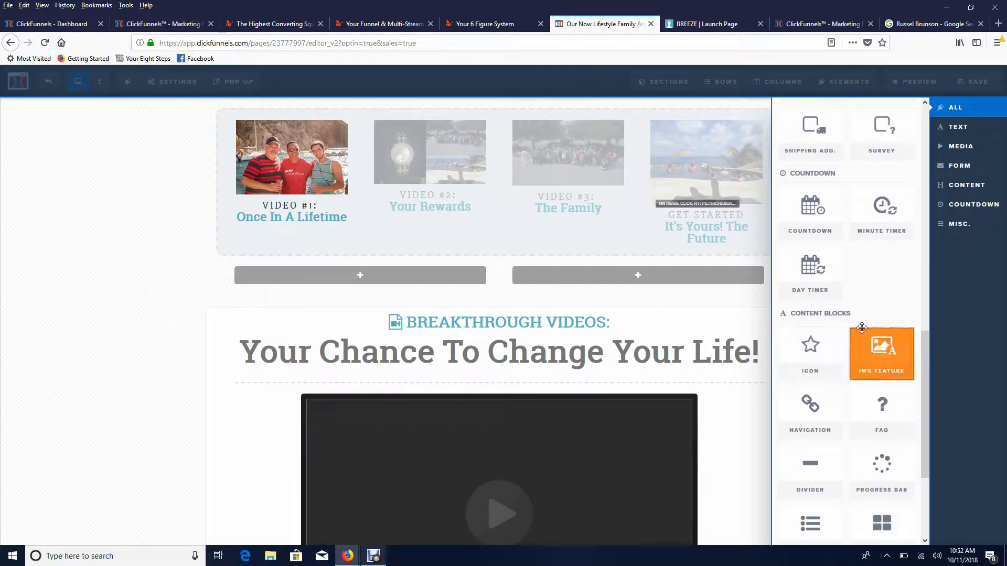
scroll(864, 334, down, 2)
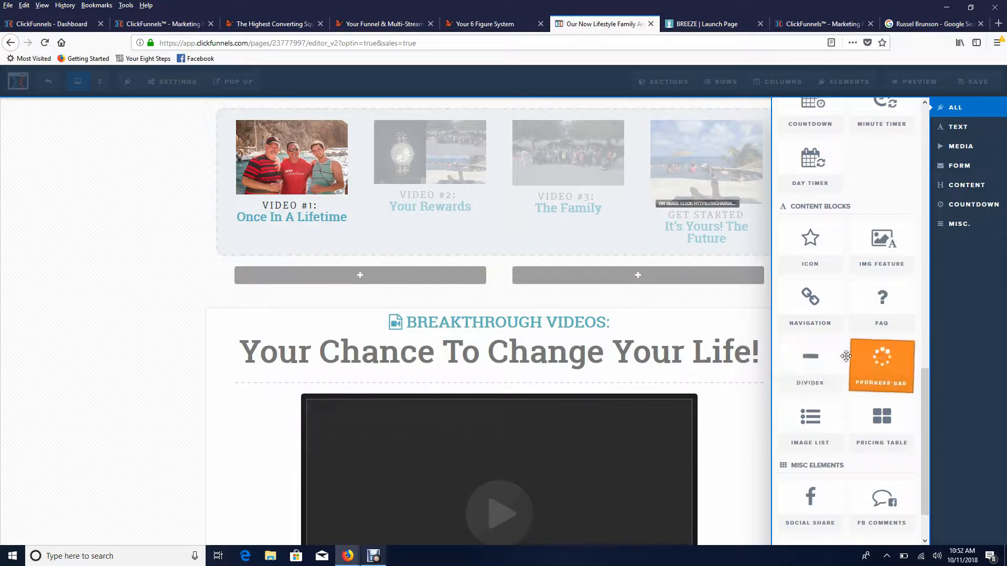
click(135, 270)
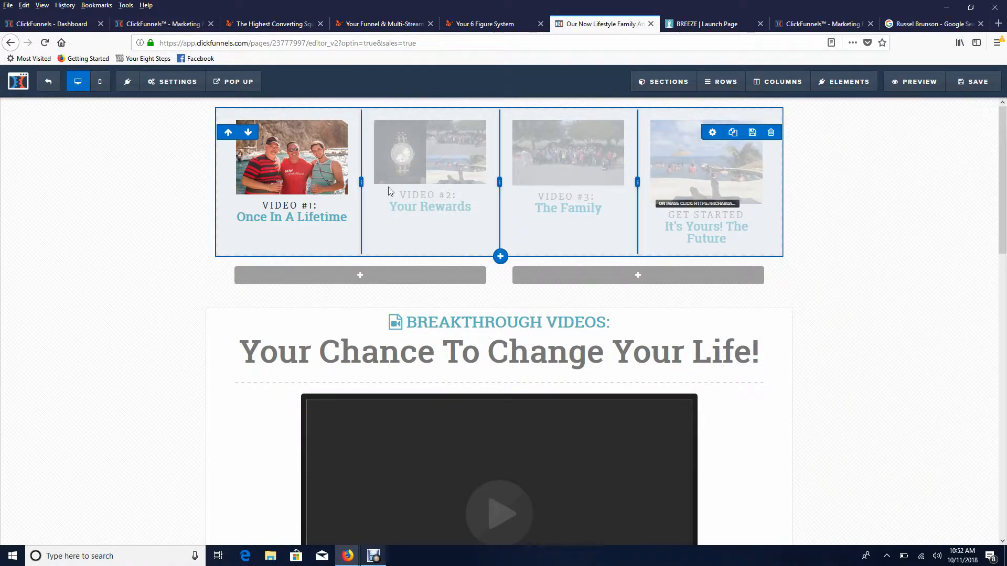
mouse_move(703, 95)
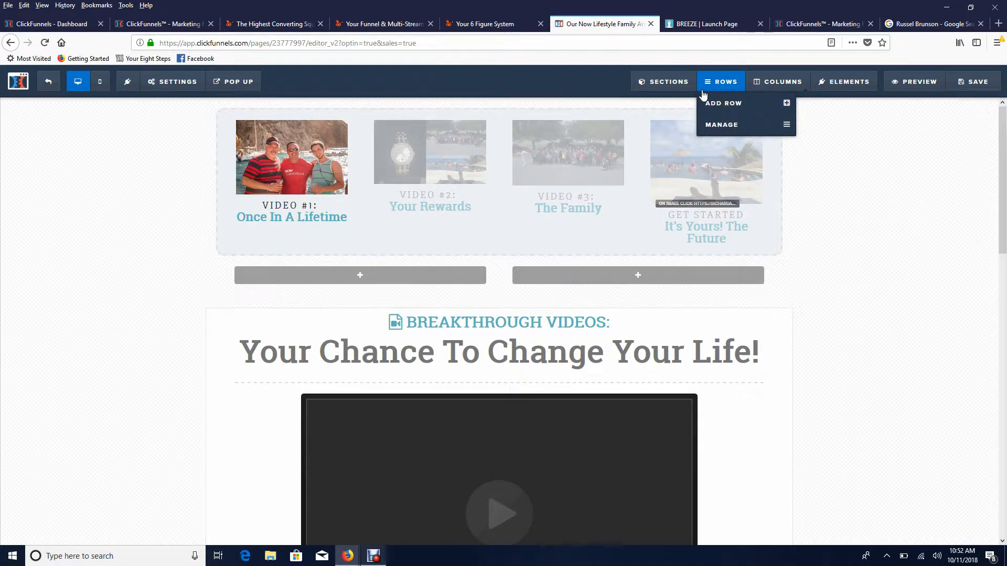
- Look over the Google search results for Russell Brunson, including his books, profiles and videos
click(922, 24)
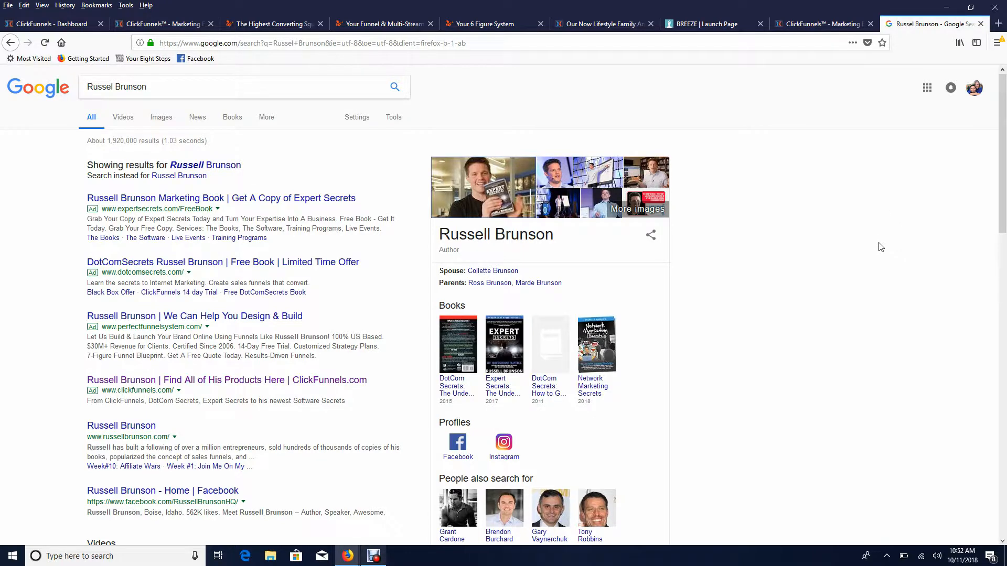
scroll(879, 247, down, 2)
scroll(770, 271, down, 2)
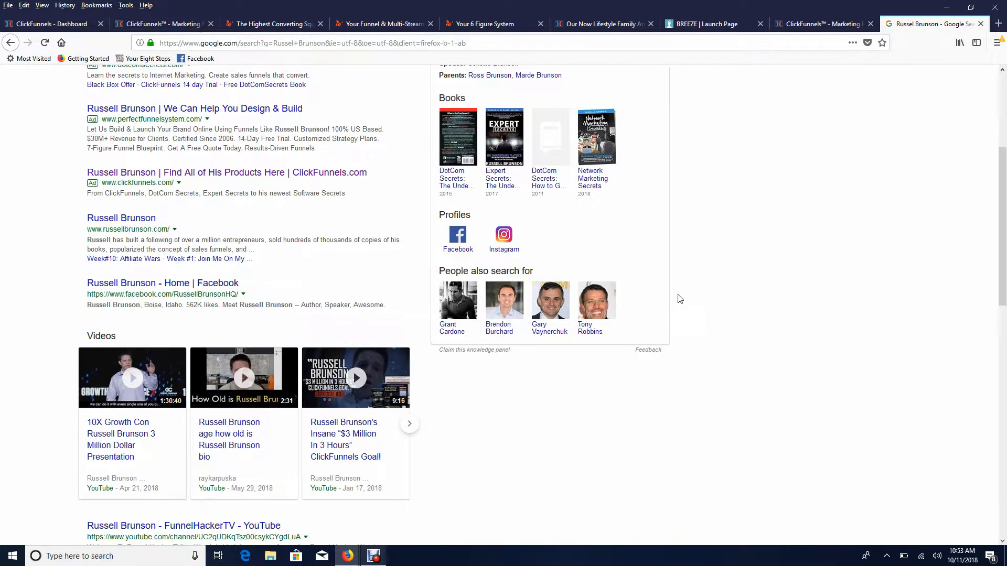
scroll(682, 299, up, 4)
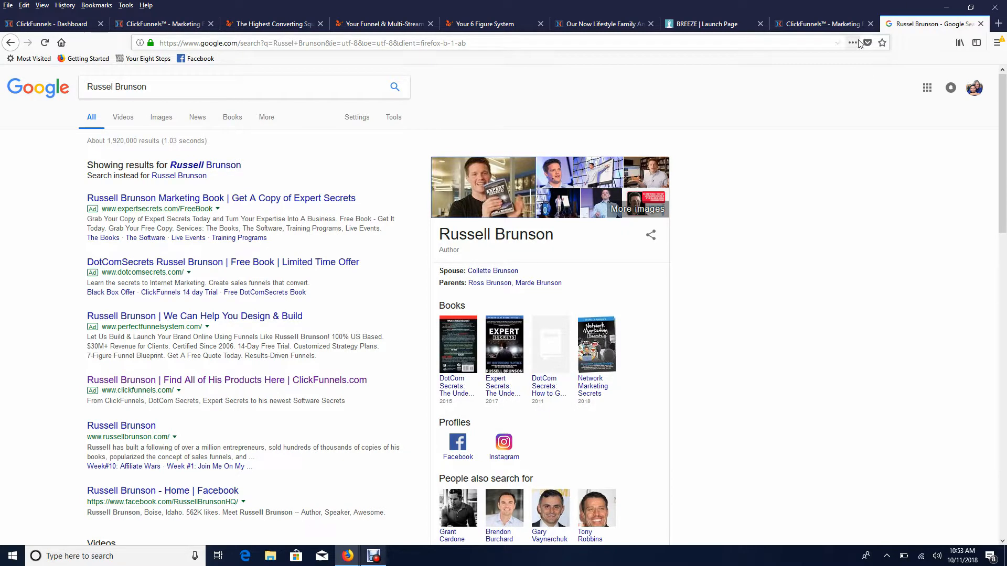
- Review the affiliate page's recurring revenue metrics and the funnel's Bridge Page step, ending on the ClickFunnels dashboard
click(808, 20)
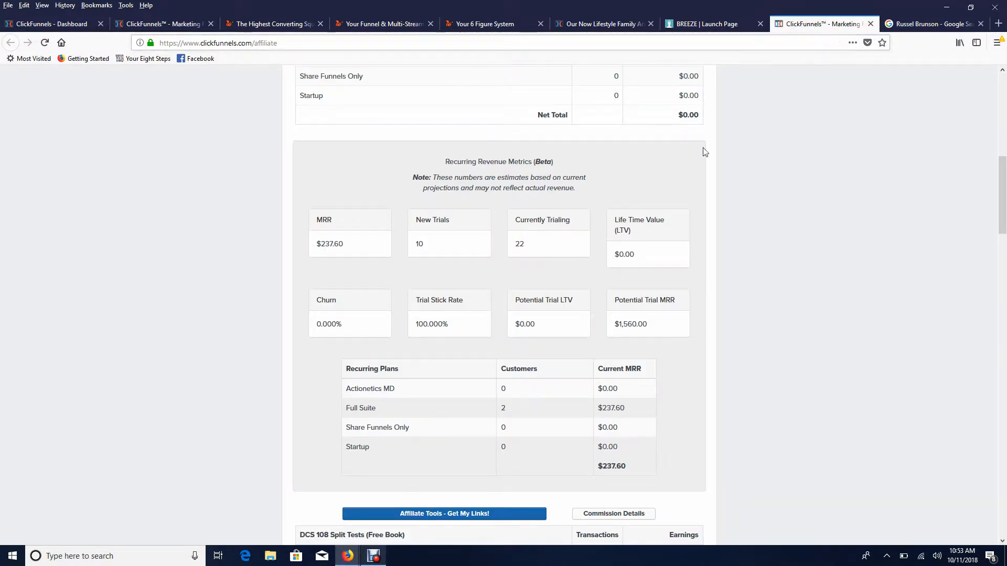
mouse_move(671, 234)
click(163, 24)
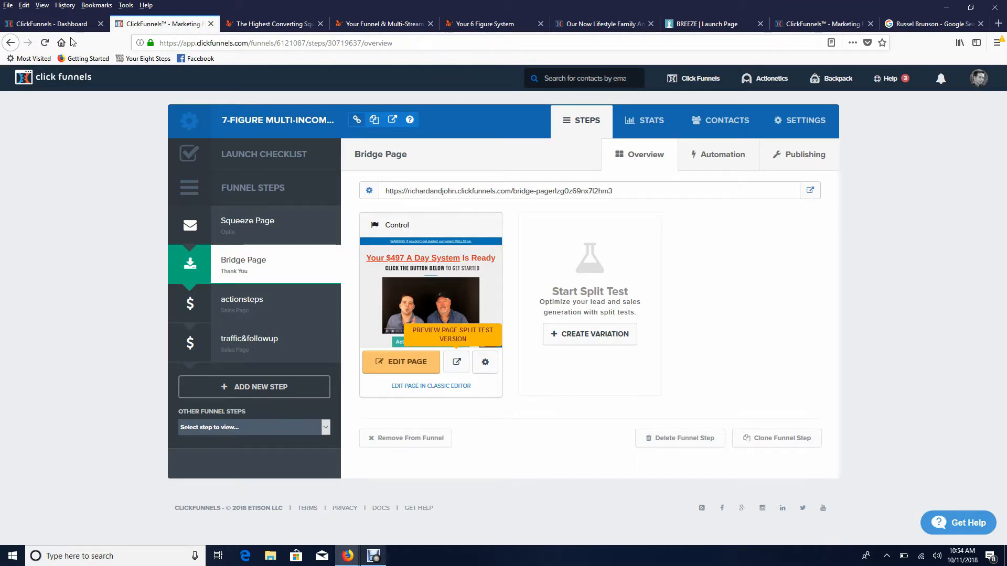
click(65, 25)
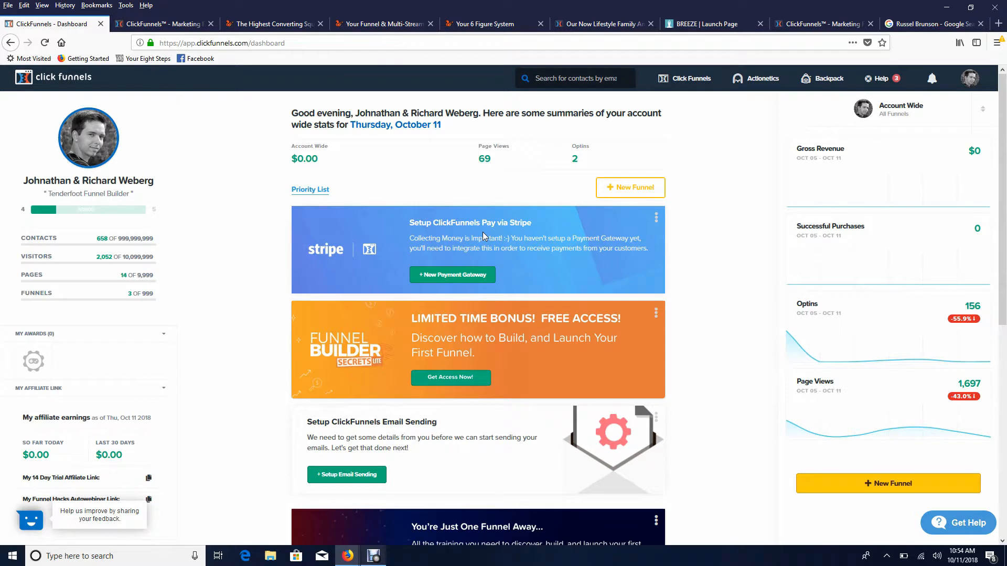